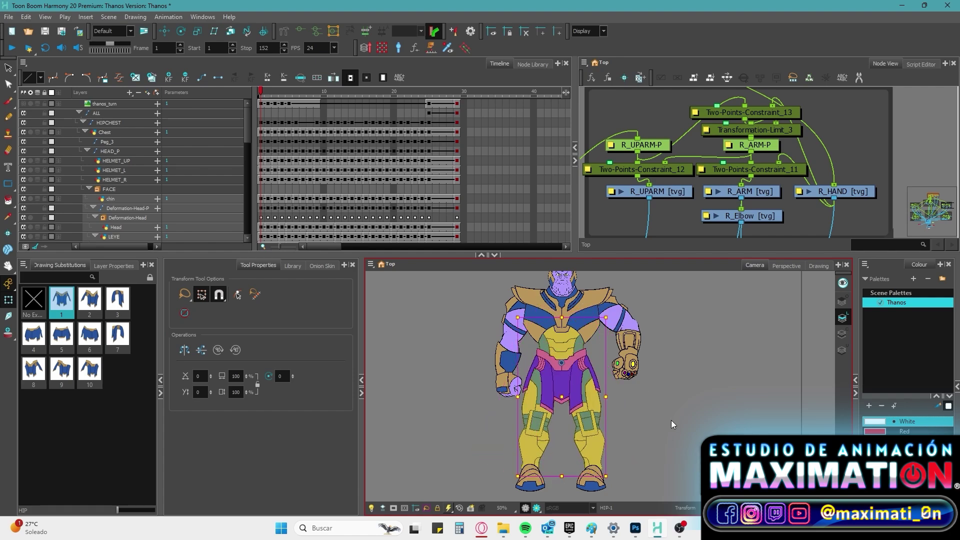
# Examine the Thanos rig's side view on frame 3 and inspect its Head drawing and HEAD_P peg in the node structure.
pyautogui.click(602, 448)
pyautogui.press('.')
pyautogui.press('.')
pyautogui.scroll(5, 575, 350)
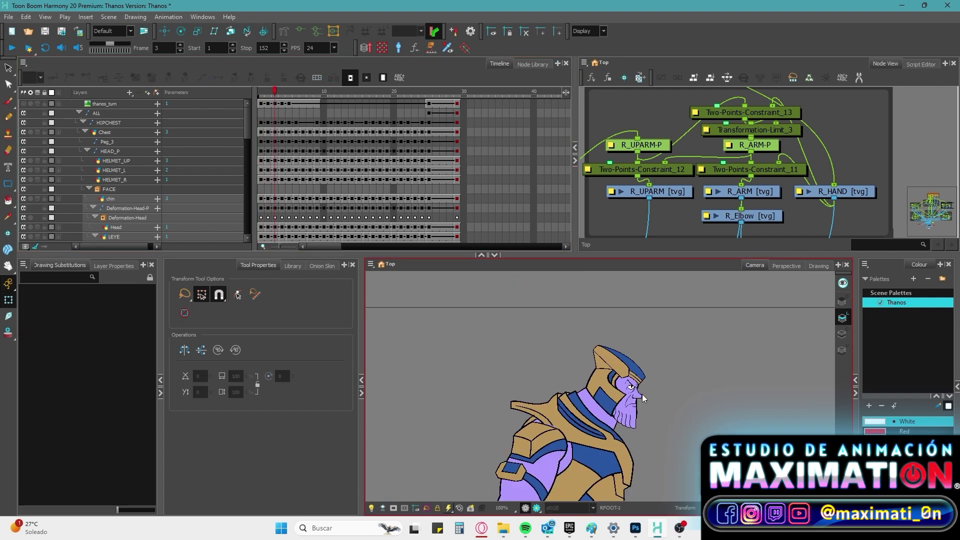
pyautogui.click(555, 325)
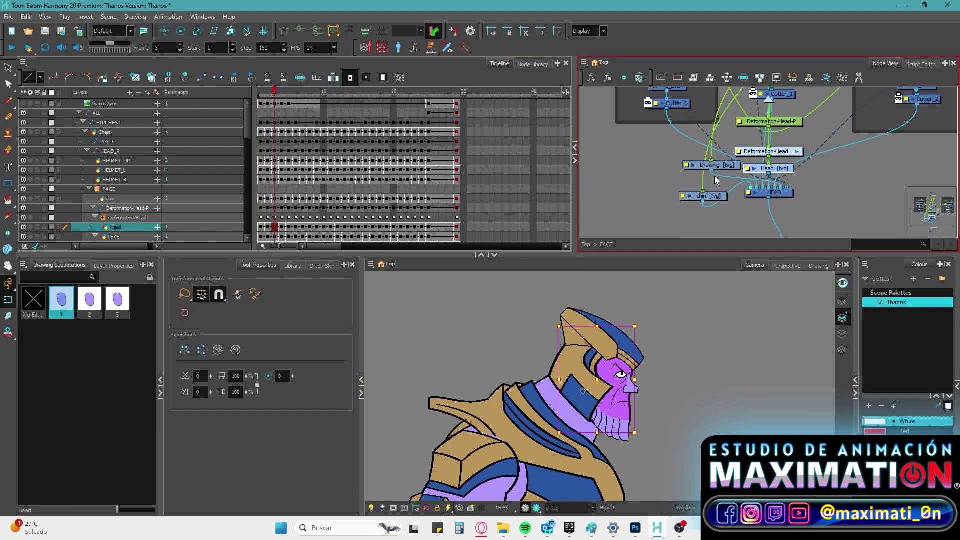
pyautogui.press('b')
pyautogui.press('b')
pyautogui.press('b')
pyautogui.press('b')
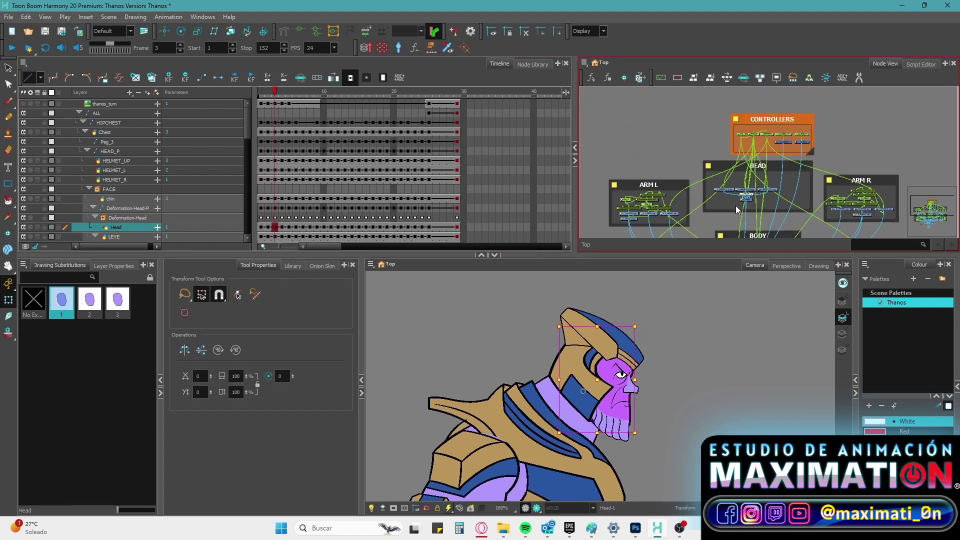
pyautogui.scroll(-2, 613, 327)
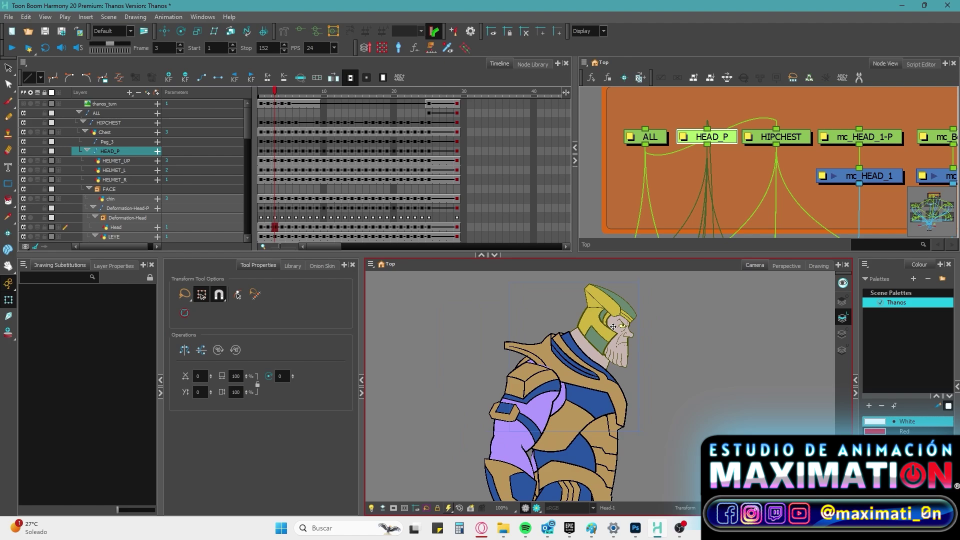
pyautogui.click(654, 296)
pyautogui.scroll(-4, 573, 350)
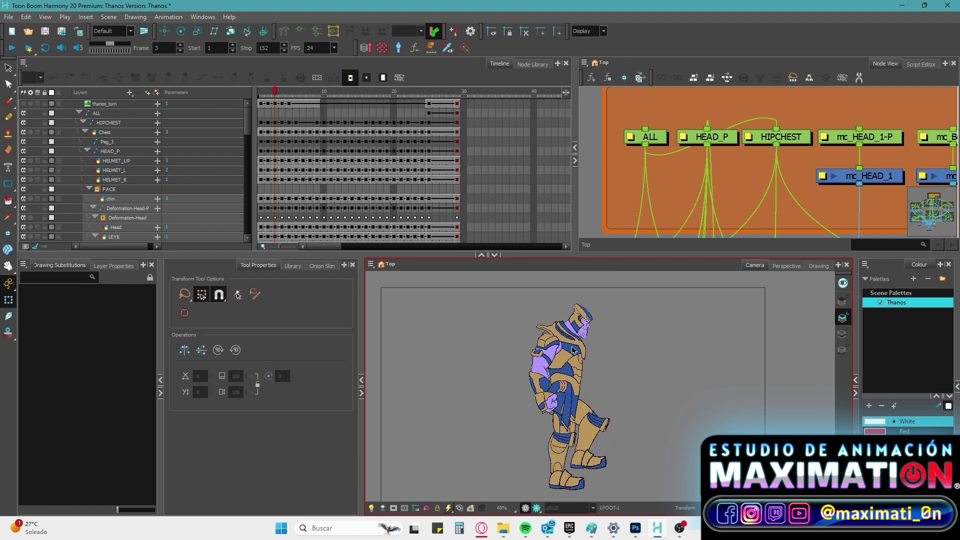
pyautogui.click(579, 352)
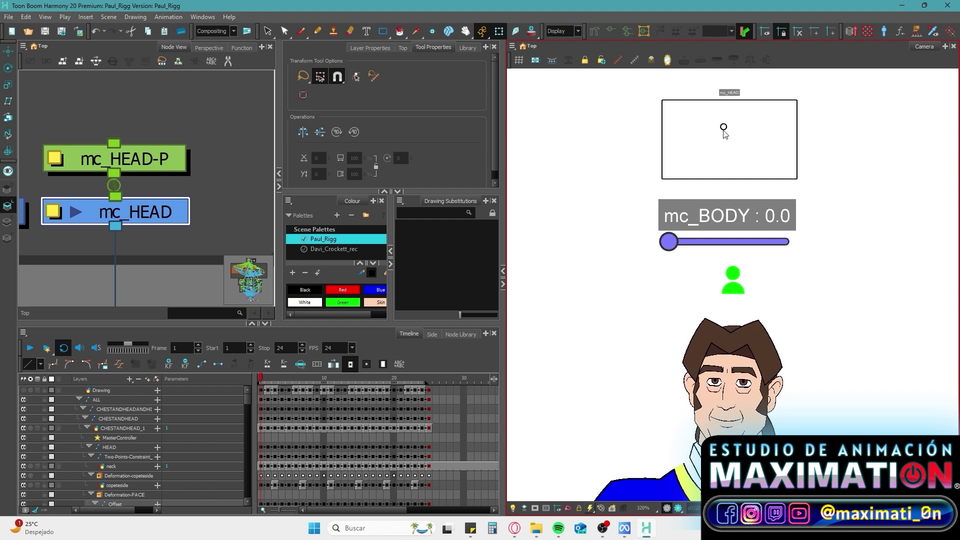
# Turn the character's head slightly with the mc_HEAD controller point.
pyautogui.moveTo(724, 128)
pyautogui.mouseDown()
pyautogui.moveTo(733, 102)
pyautogui.moveTo(743, 133)
pyautogui.moveTo(762, 120)
pyautogui.moveTo(715, 129)
pyautogui.moveTo(709, 103)
pyautogui.moveTo(715, 155)
pyautogui.moveTo(748, 115)
pyautogui.moveTo(745, 143)
pyautogui.moveTo(728, 158)
pyautogui.moveTo(724, 125)
pyautogui.moveTo(740, 165)
pyautogui.moveTo(733, 130)
pyautogui.mouseUp()
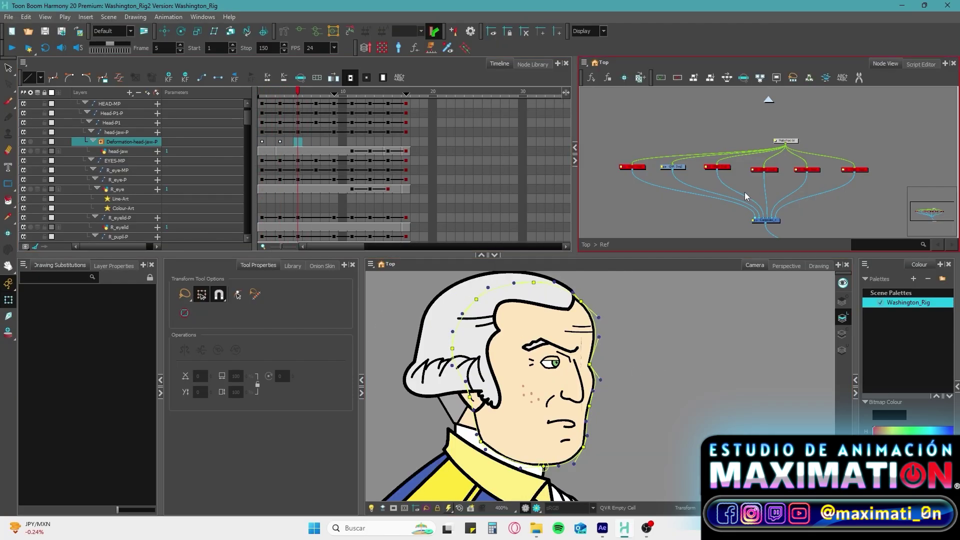
pyautogui.click(725, 169)
pyautogui.click(672, 384)
pyautogui.click(588, 366)
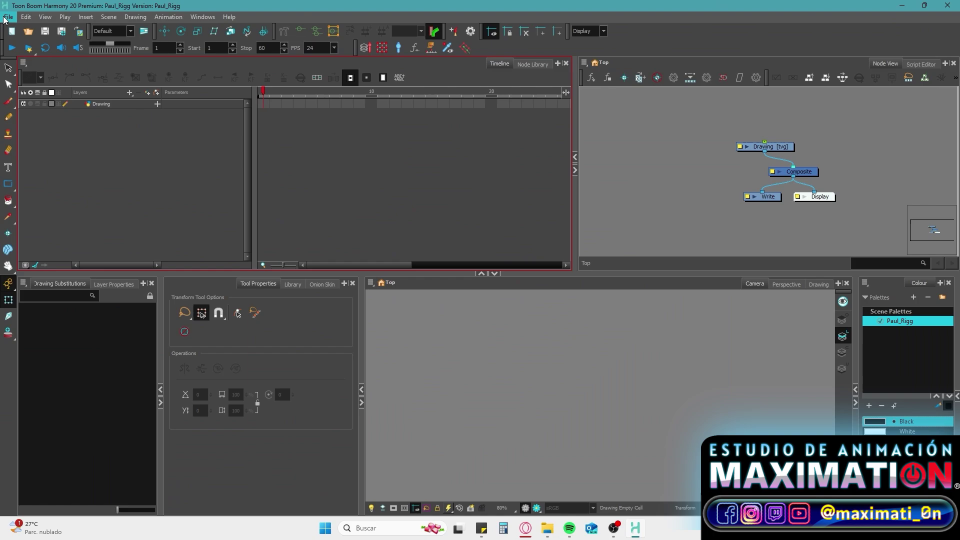
# Import the turnaround image Artboard 3 copy.jpg as a single layer, kept as original bitmap with Fit alignment.
pyautogui.click(8, 17)
pyautogui.moveTo(88, 165)
pyautogui.click(160, 165)
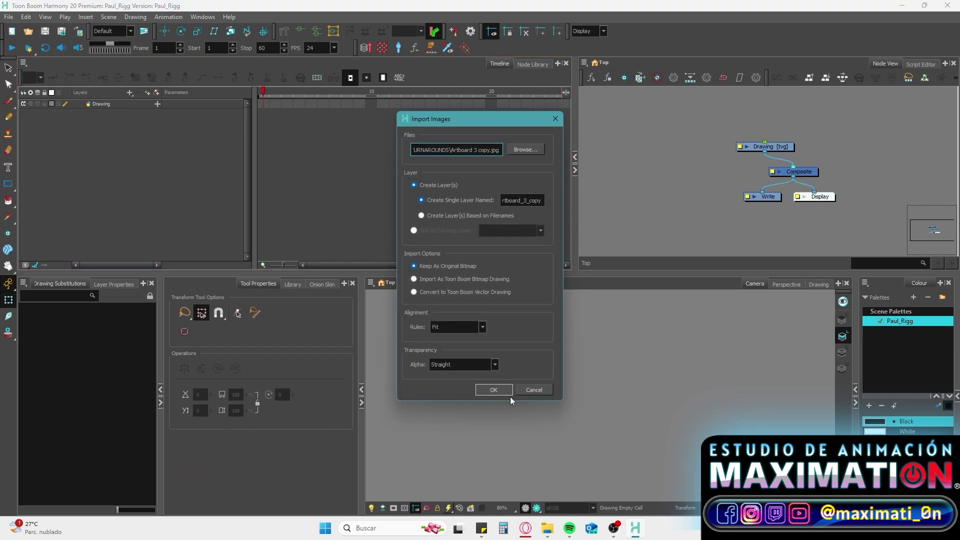
pyautogui.click(494, 390)
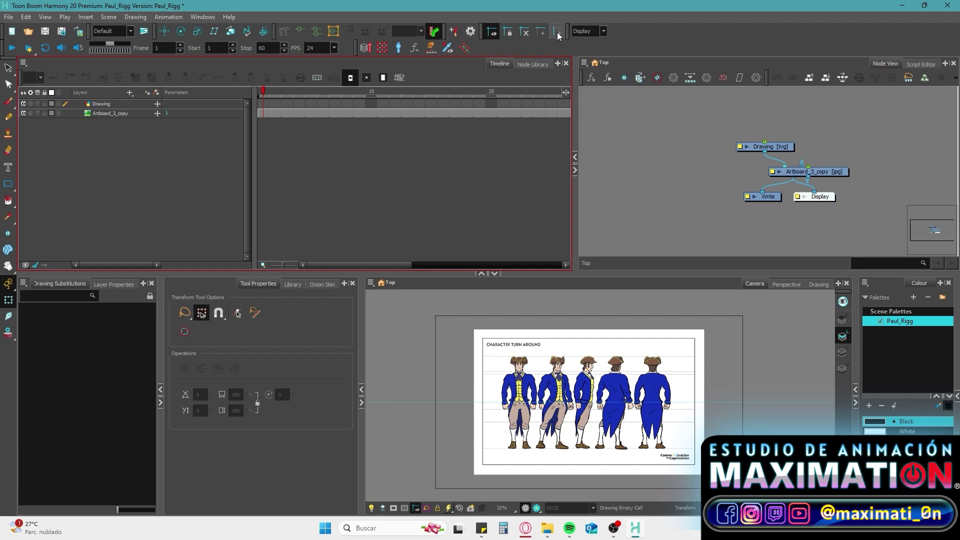
# Keyframe the turnaround image so the front, three-quarter, side, rear three-quarter and back figures are centred on frames 1 to 5.
pyautogui.click(573, 345)
pyautogui.scroll(5, 572, 346)
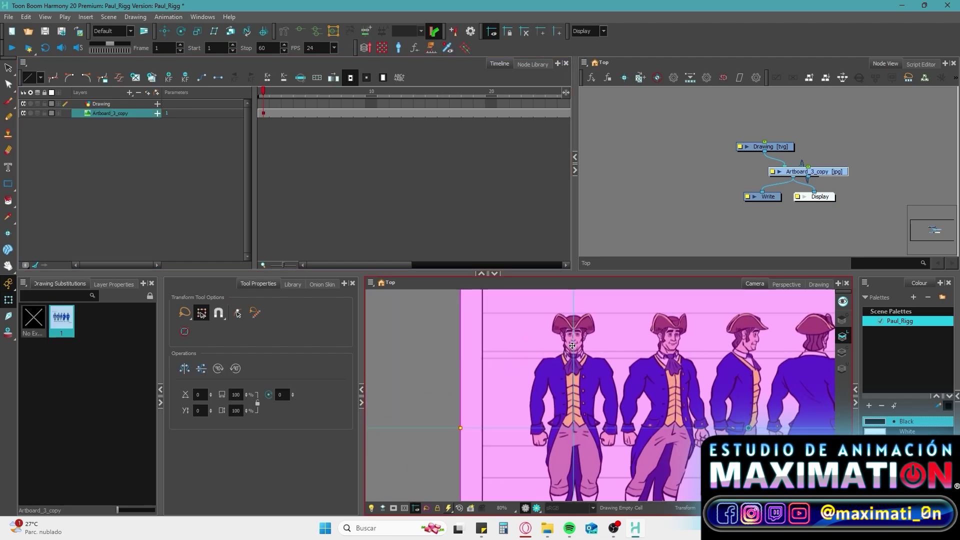
pyautogui.moveTo(580, 414); pyautogui.dragTo(579, 434)
pyautogui.moveTo(661, 405); pyautogui.dragTo(566, 406)
pyautogui.press('.')
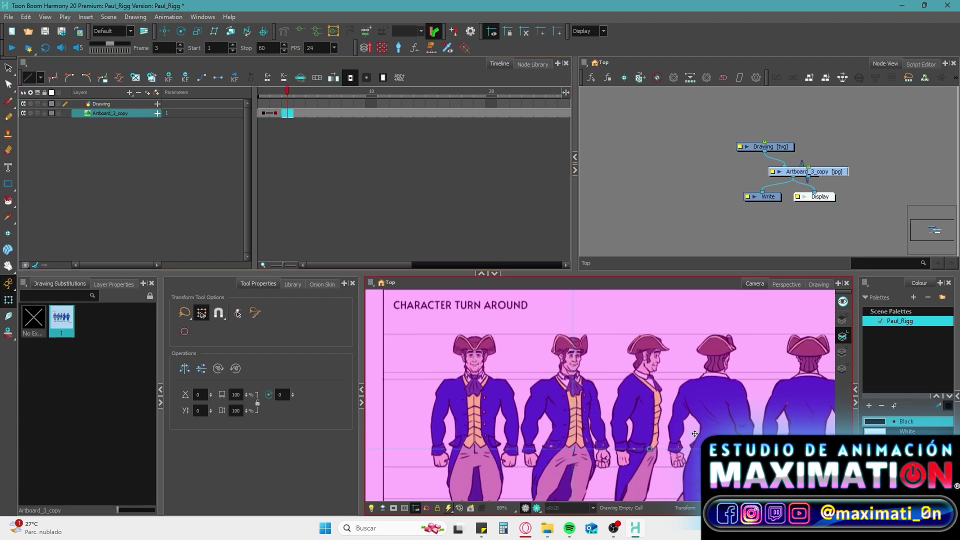
pyautogui.moveTo(755, 434); pyautogui.dragTo(658, 437)
pyautogui.press('.')
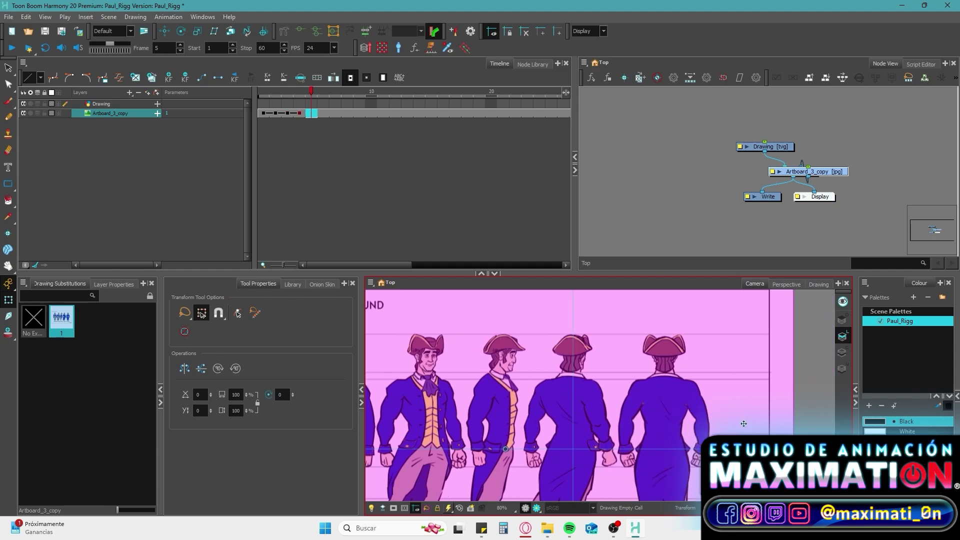
pyautogui.moveTo(743, 424); pyautogui.dragTo(653, 437)
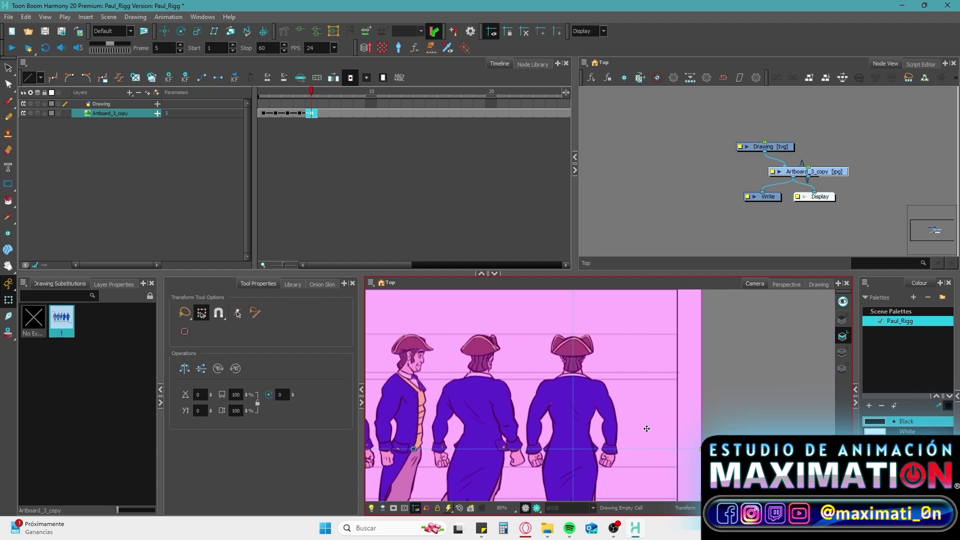
# Flip the turnaround image horizontally and centre the mirrored figures on frames 6 to 9, ending with the front view.
pyautogui.rightClick(637, 396)
pyautogui.click(820, 290)
pyautogui.moveTo(500, 417); pyautogui.dragTo(602, 417)
pyautogui.press('.')
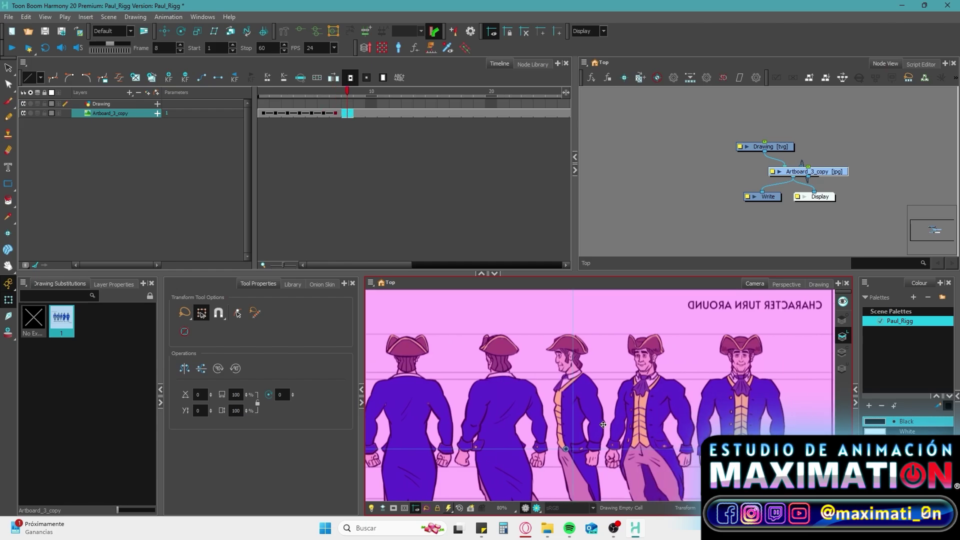
pyautogui.moveTo(672, 428); pyautogui.dragTo(525, 429)
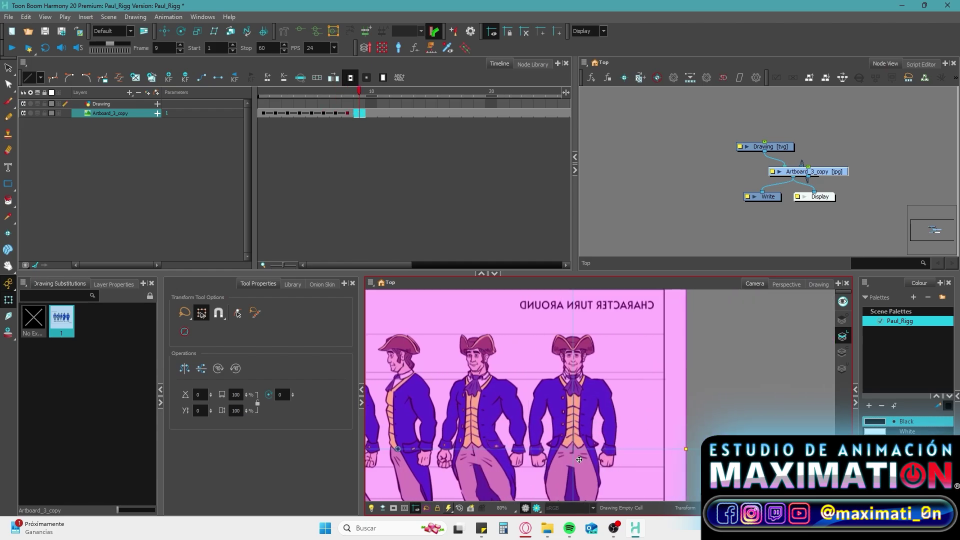
pyautogui.press('Return')
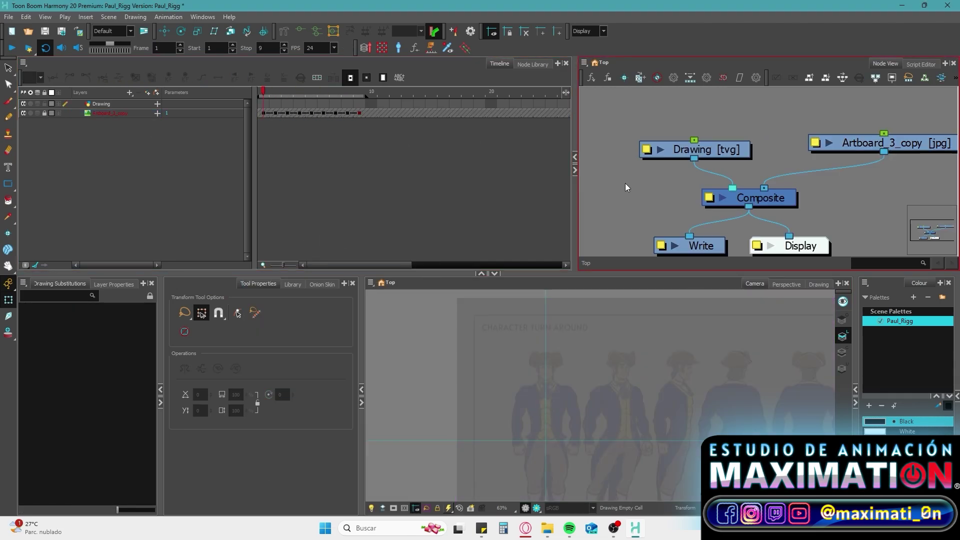
# Spread the Drawing and Artboard_3_copy nodes apart above the Composite and name the new composite between them BODY.
pyautogui.moveTo(695, 149); pyautogui.dragTo(633, 155)
pyautogui.moveTo(880, 143); pyautogui.dragTo(875, 155)
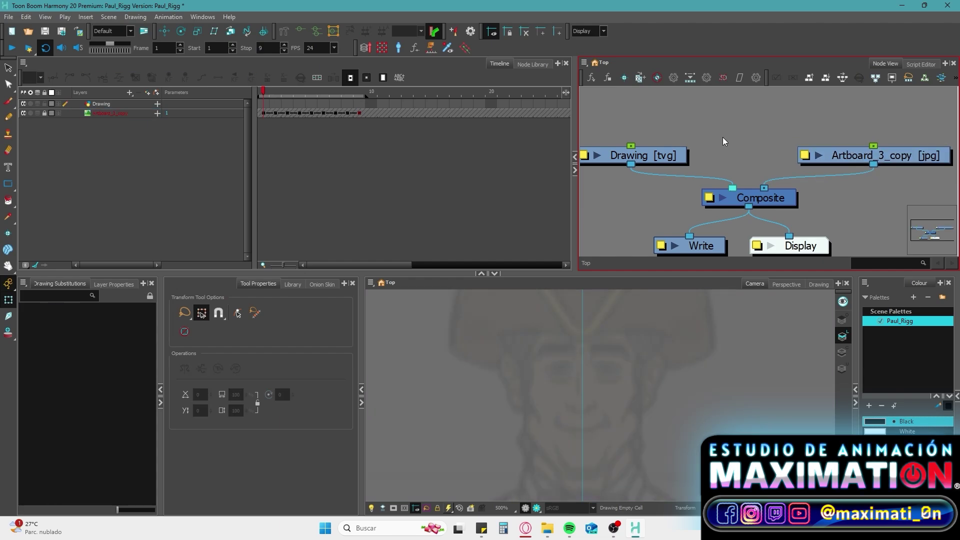
pyautogui.doubleClick(761, 120)
pyautogui.write('BODY')
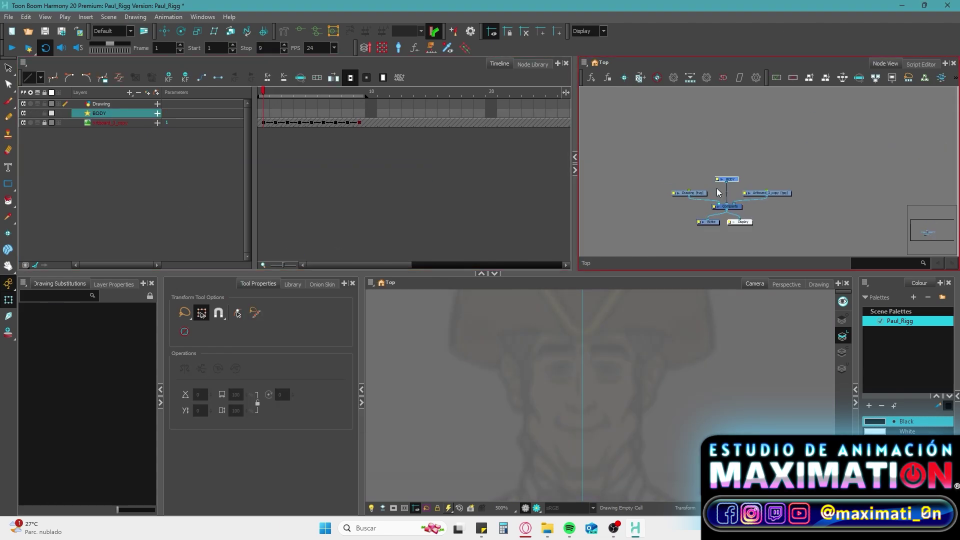
# Add a Colour-Card node connected to the main Composite and preview the scene in render view.
pyautogui.scroll(3, 718, 193)
pyautogui.scroll(-3, 719, 193)
pyautogui.press('Tab')
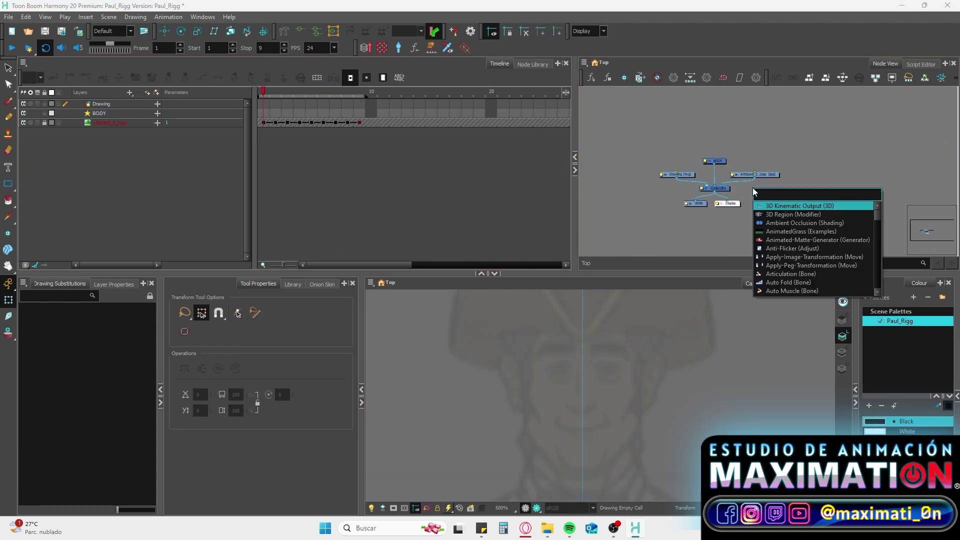
pyautogui.write('colour')
pyautogui.click(800, 248)
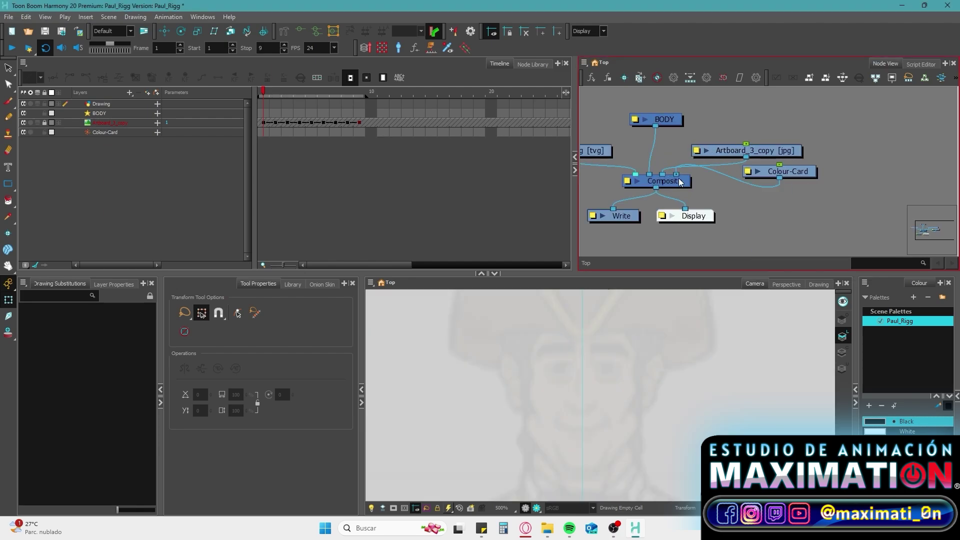
pyautogui.click(537, 508)
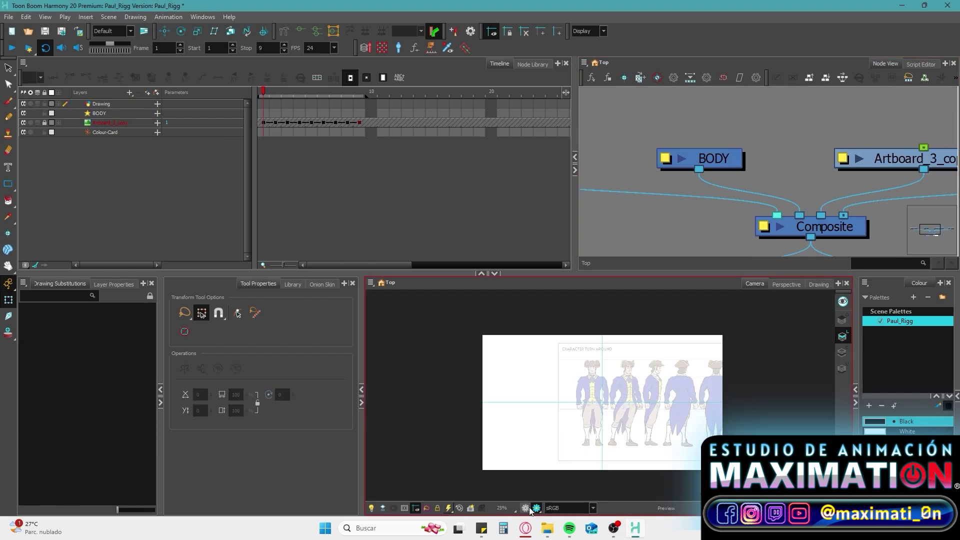
pyautogui.click(489, 298)
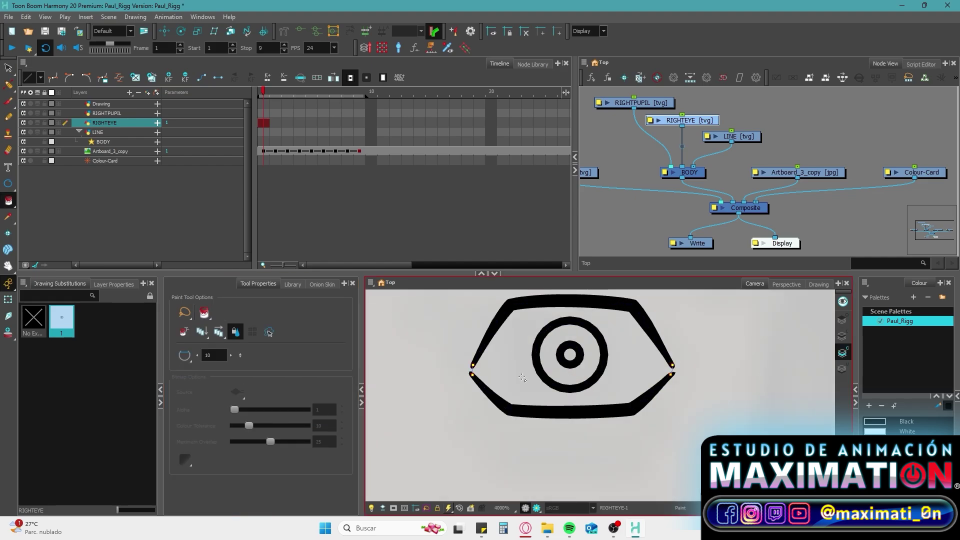
# Group the nodes of the face's right side, from EyebrowR to EAR_R, in a new backdrop.
pyautogui.rightClick(588, 45)
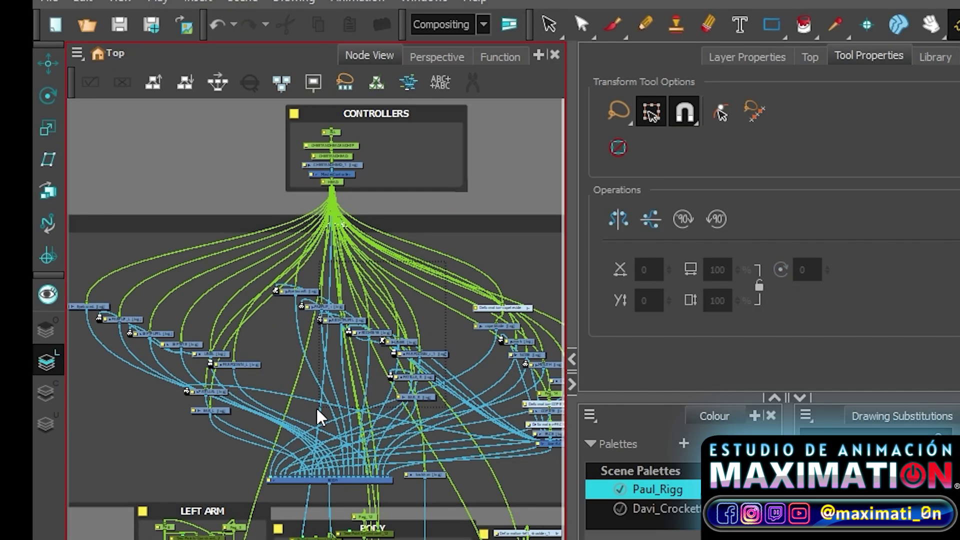
pyautogui.click(317, 415)
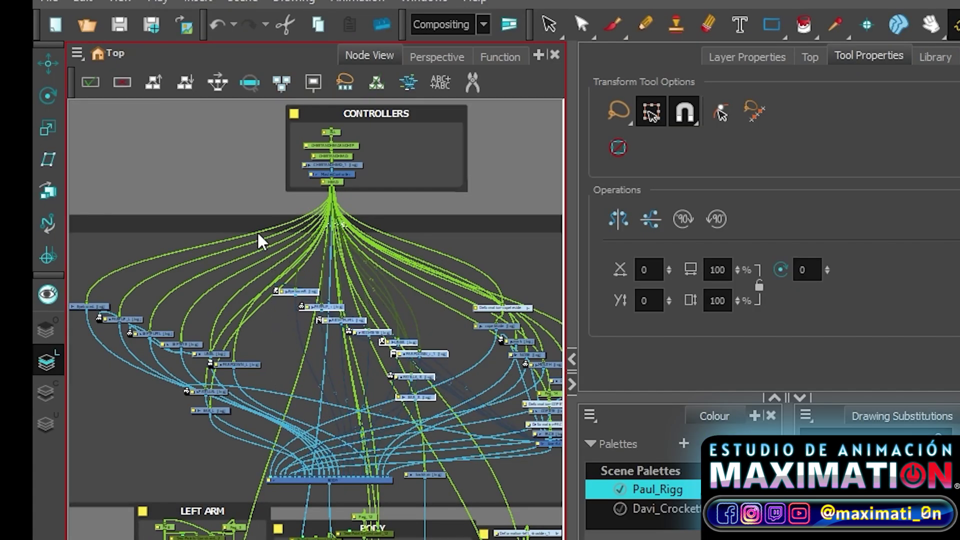
pyautogui.click(77, 53)
pyautogui.moveTo(120, 157)
pyautogui.click(225, 329)
pyautogui.scroll(3, 257, 260)
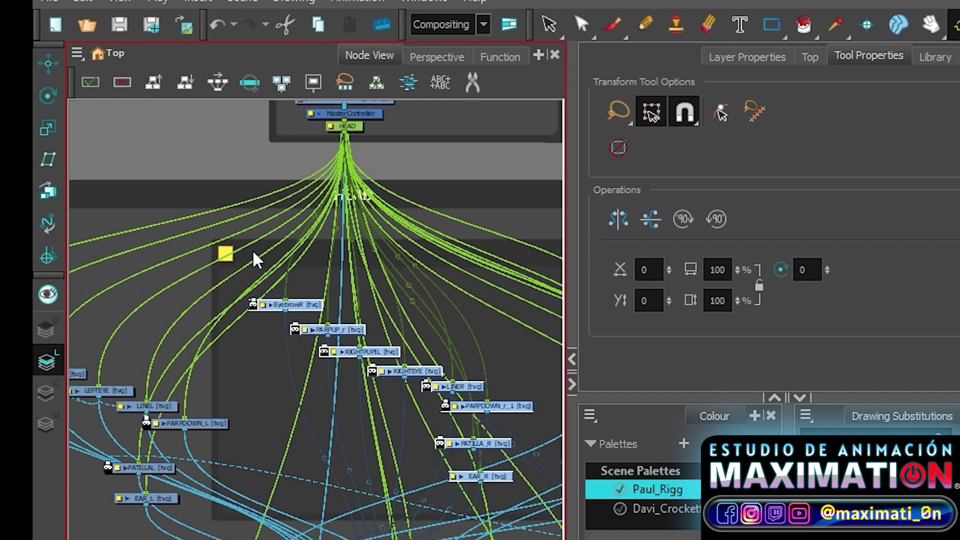
# Set the new backdrop's colour to orange and open its name for editing.
pyautogui.click(320, 265)
pyautogui.click(226, 254)
pyautogui.click(703, 332)
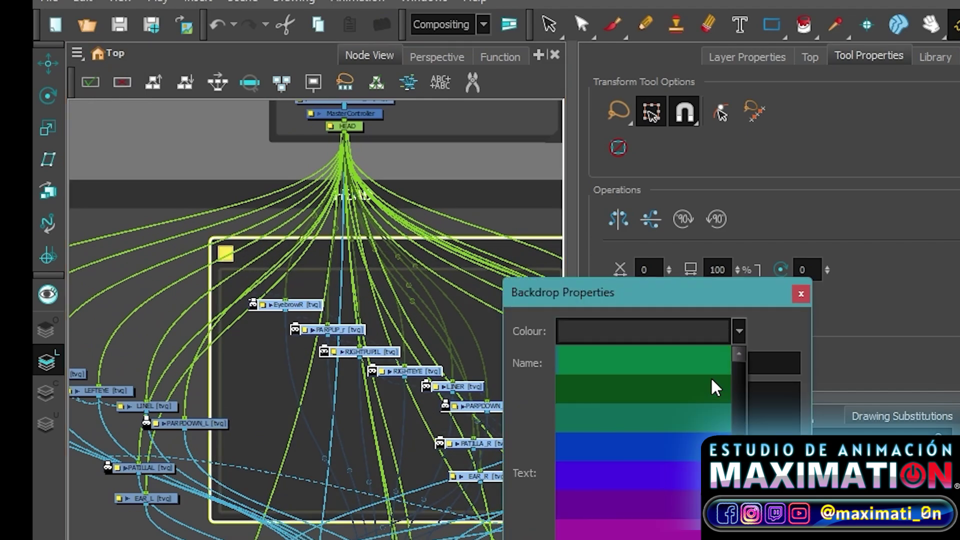
pyautogui.scroll(2, 652, 448)
pyautogui.click(659, 450)
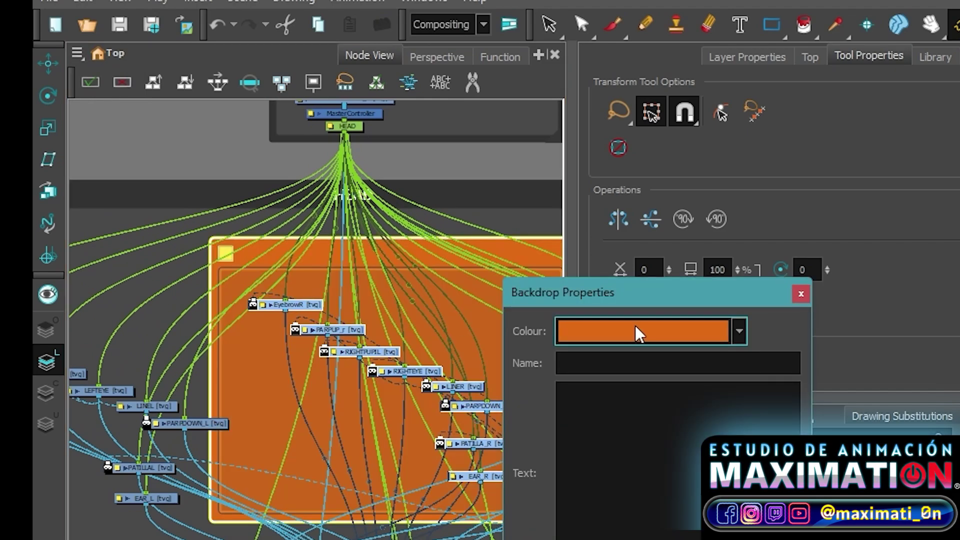
pyautogui.click(629, 364)
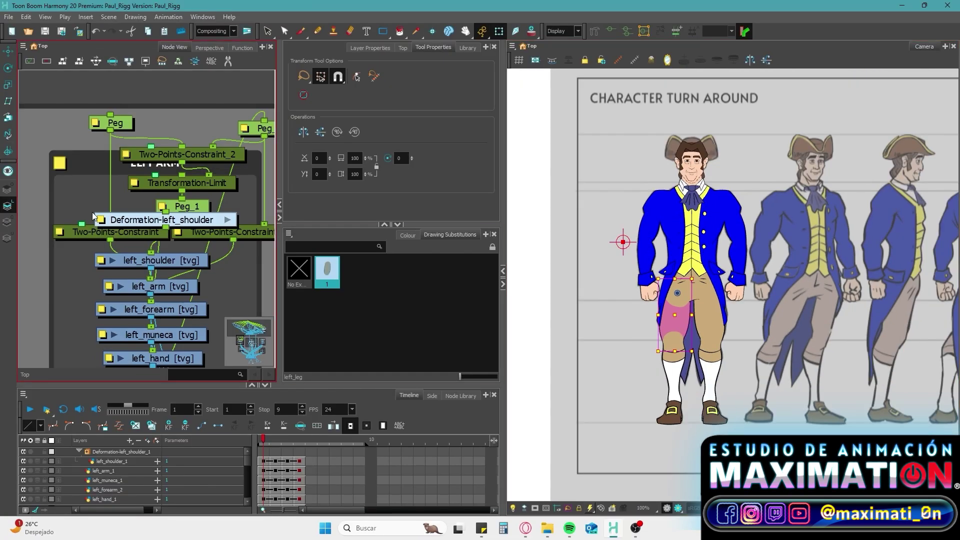
# Move the four leg drawing nodes lower inside the LEFT LEG backdrop to free space above them.
pyautogui.scroll(-5, 188, 266)
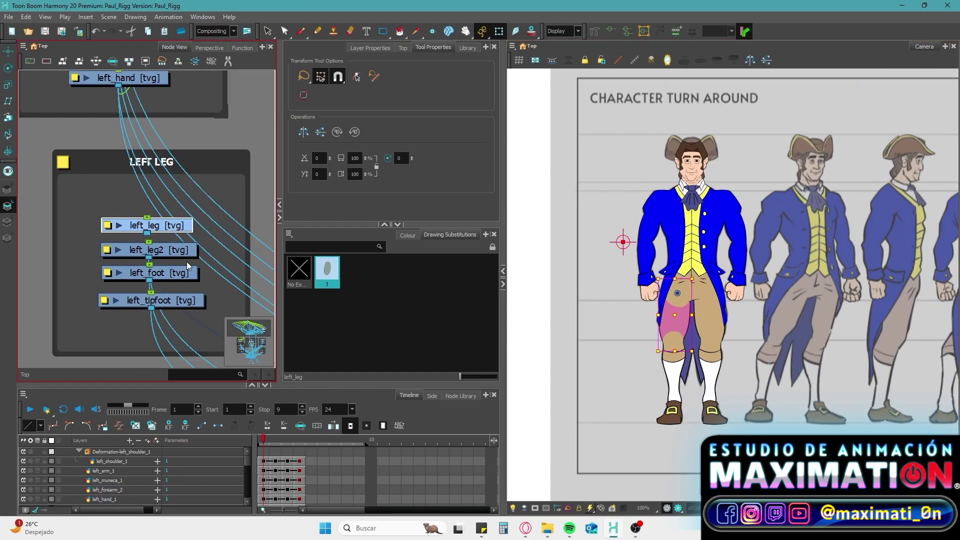
pyautogui.scroll(-4, 188, 266)
pyautogui.click(142, 209)
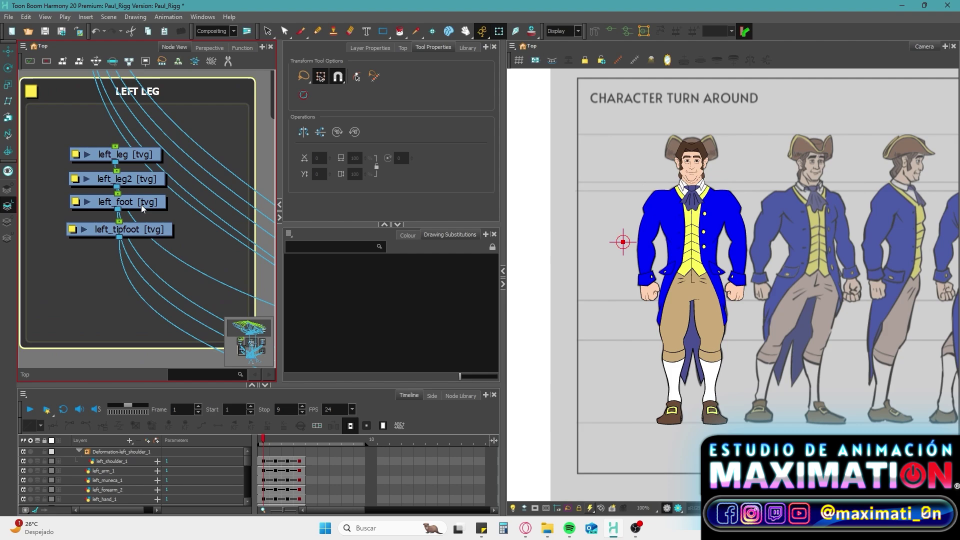
pyautogui.moveTo(118, 150); pyautogui.dragTo(161, 233)
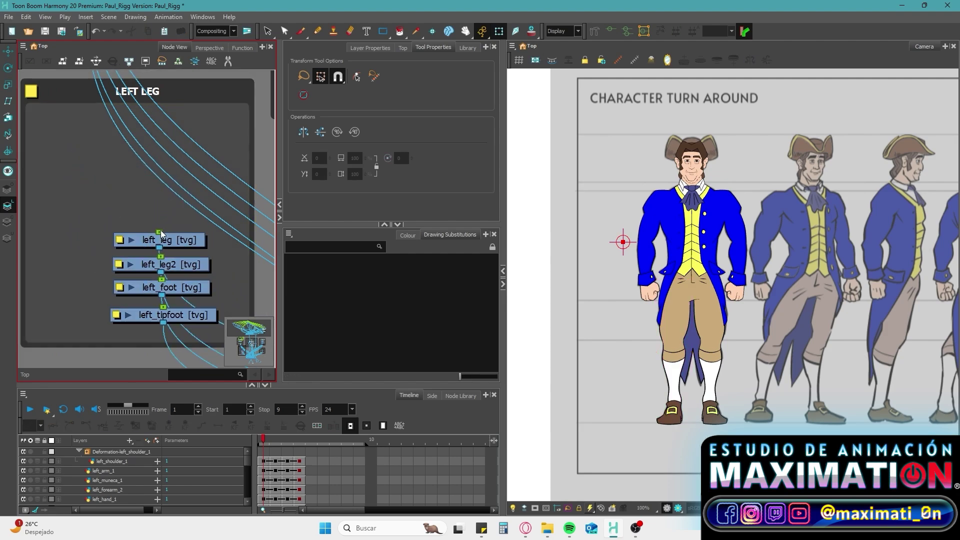
# Check the body parts of the left_leg, left_leg2 and left_foot nodes, and move left_leg apart beside left_leg2.
pyautogui.click(170, 240)
pyautogui.click(187, 265)
pyautogui.click(187, 288)
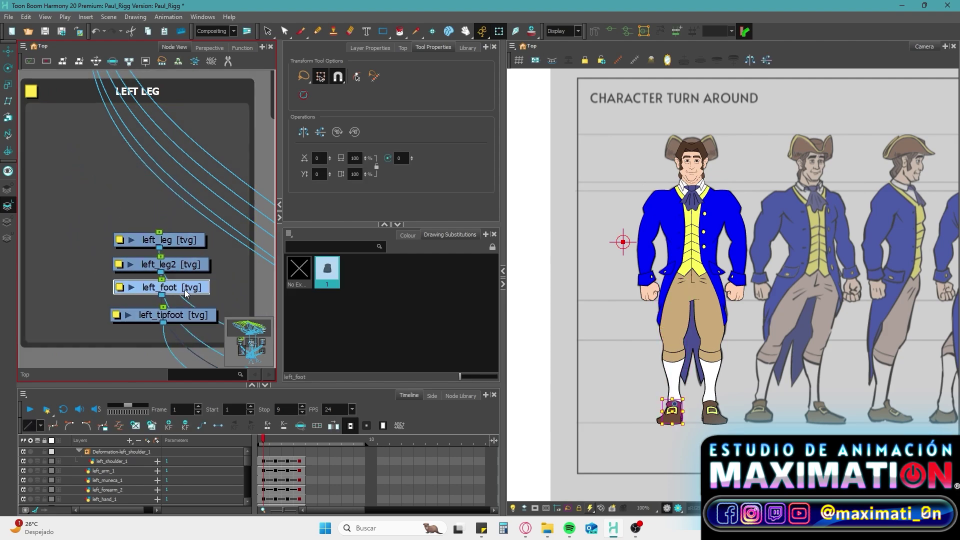
pyautogui.click(186, 264)
pyautogui.click(186, 245)
pyautogui.moveTo(109, 262); pyautogui.dragTo(107, 255)
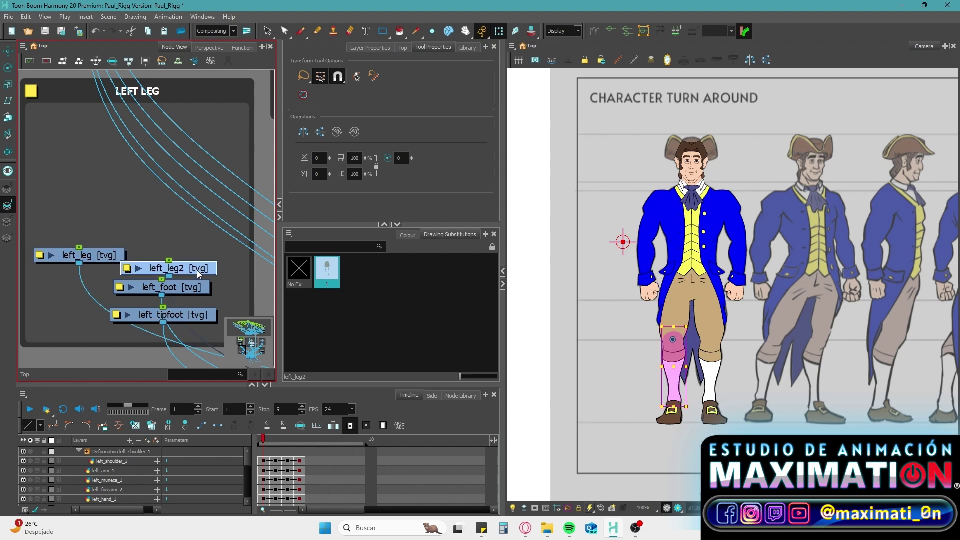
pyautogui.moveTo(165, 265); pyautogui.dragTo(173, 269)
# Insert a Two Points Constraint node above the left_leg drawing in the LEFT LEG backdrop.
pyautogui.click(139, 231)
pyautogui.press('Tab')
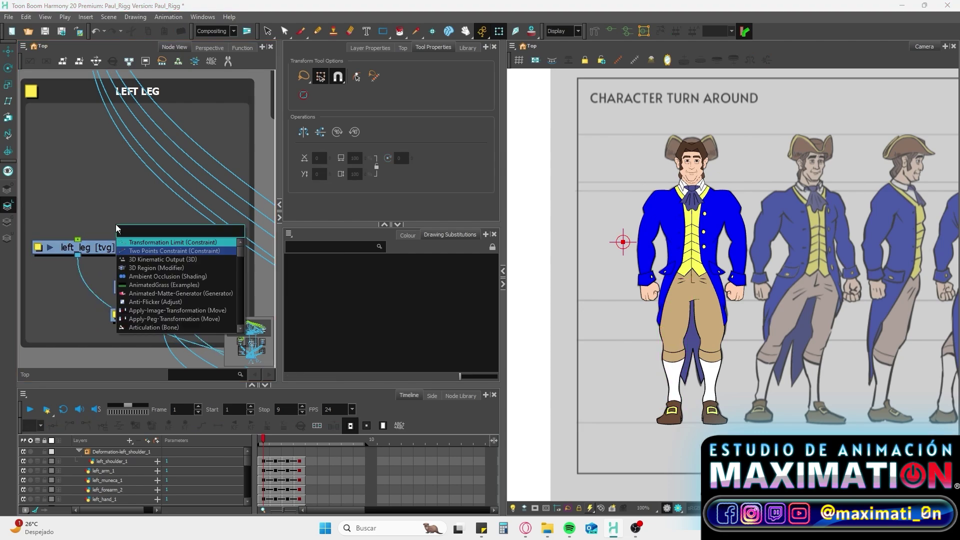
pyautogui.click(186, 251)
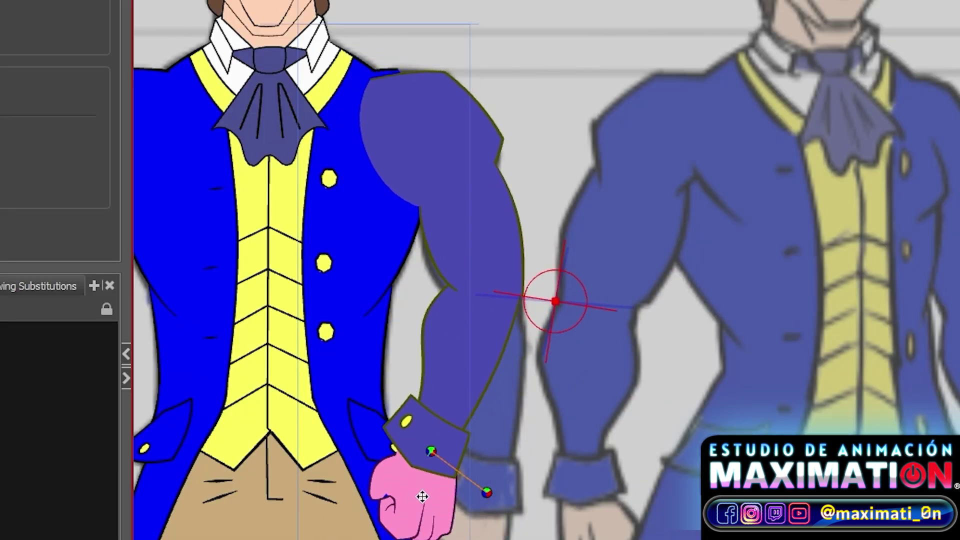
# Move the character's hand to test how the arm follows its constraints.
pyautogui.moveTo(658, 346); pyautogui.dragTo(594, 276)
pyautogui.moveTo(302, 365); pyautogui.dragTo(516, 515)
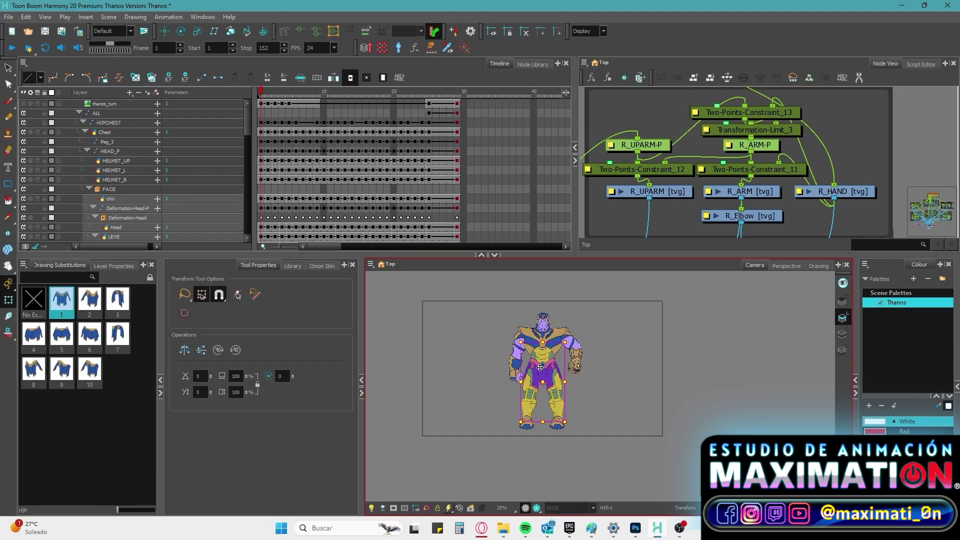
# In the Thanos scene, go to frame 3 and select the Head drawing.
pyautogui.scroll(3, 574, 390)
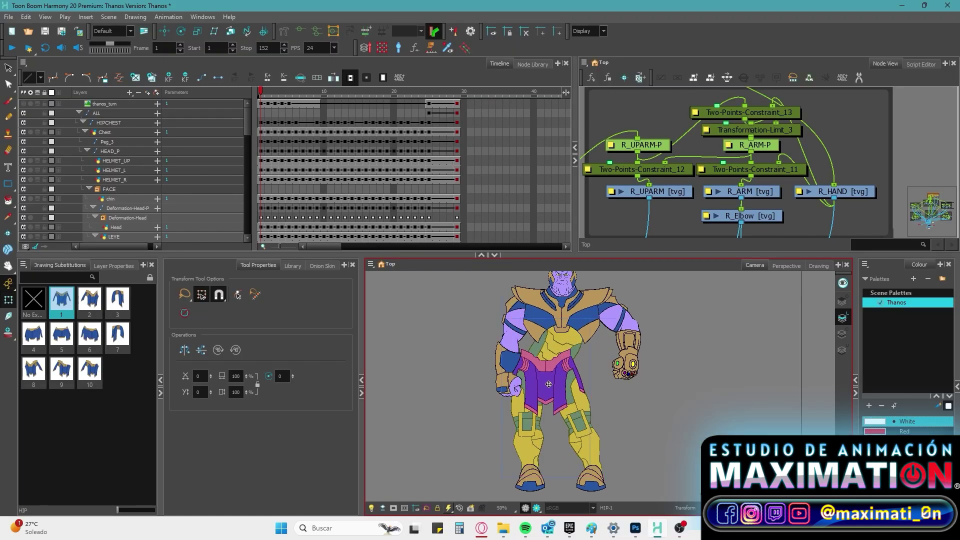
pyautogui.click(605, 454)
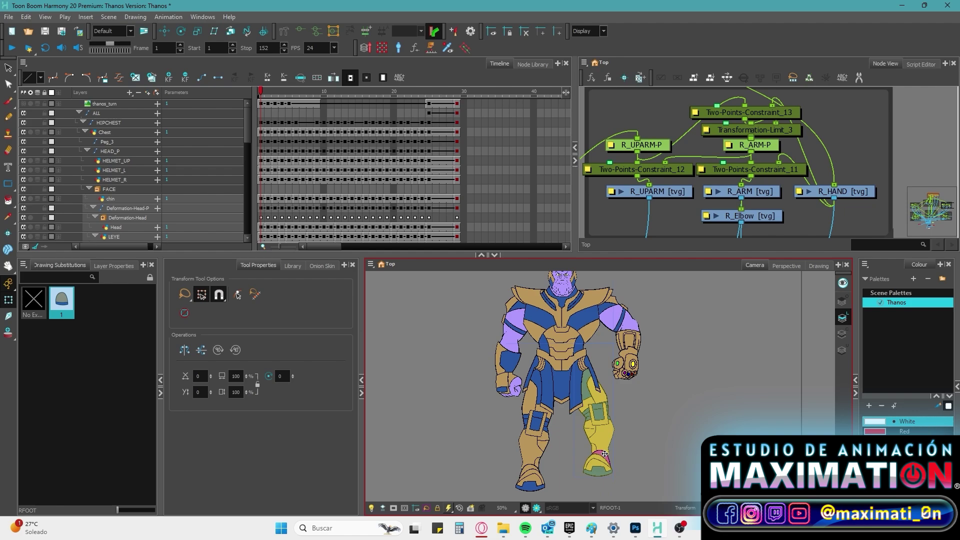
pyautogui.press('.')
pyautogui.press('.')
pyautogui.press('2')
pyautogui.press('2')
pyautogui.click(605, 385)
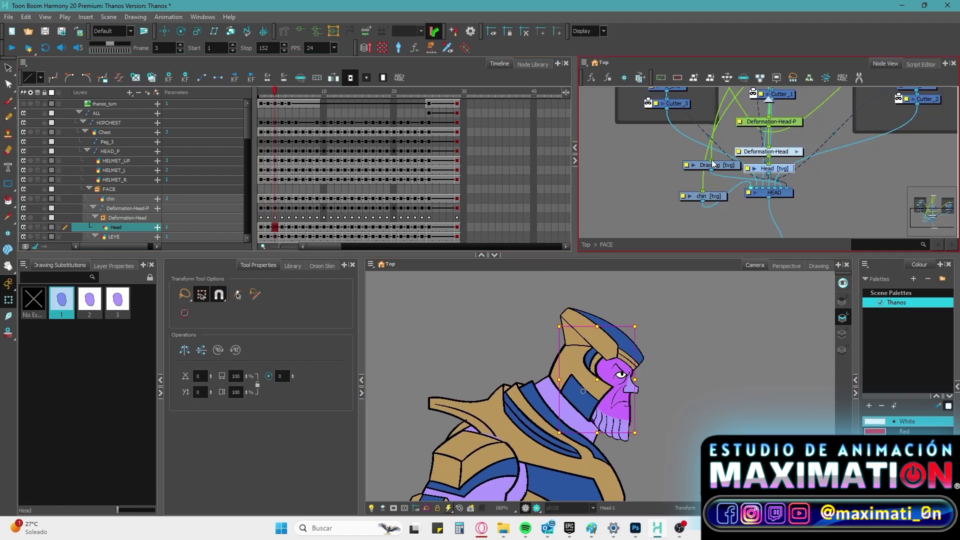
# Tilt the Thanos head using its parent peg HEAD_P, and select the Chest drawing.
pyautogui.press('b')
pyautogui.press('b')
pyautogui.press('b')
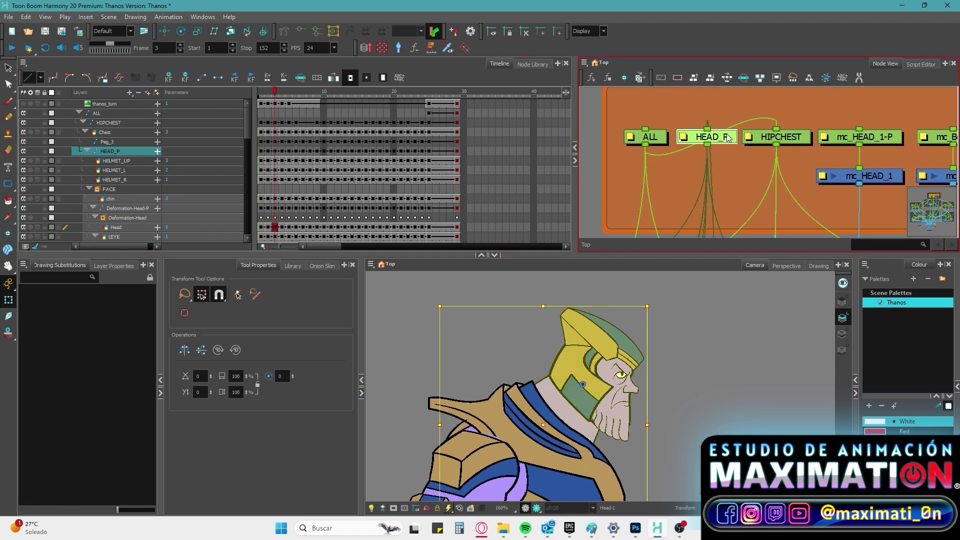
pyautogui.press('1')
pyautogui.click(617, 326)
pyautogui.moveTo(650, 280); pyautogui.dragTo(625, 310)
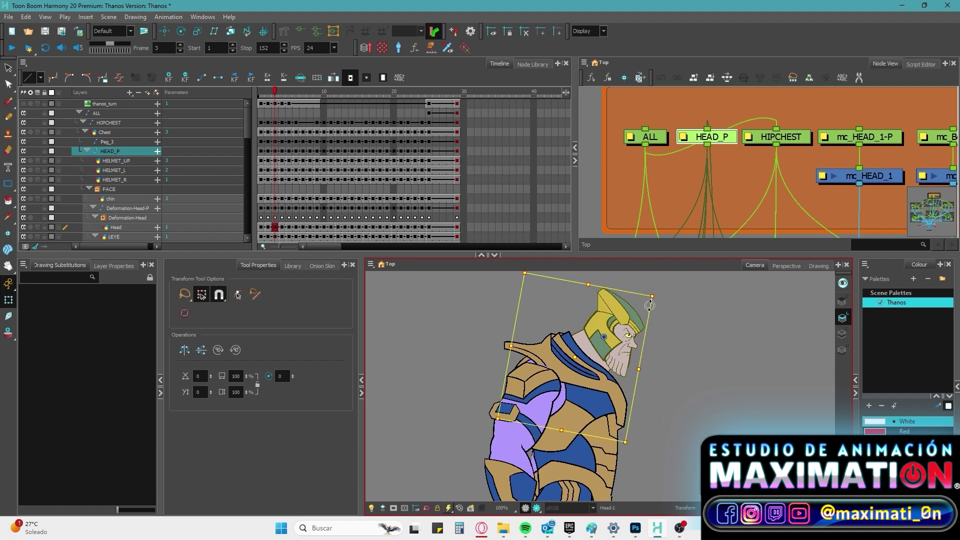
pyautogui.scroll(-2, 546, 410)
pyautogui.scroll(-2, 546, 410)
pyautogui.click(575, 351)
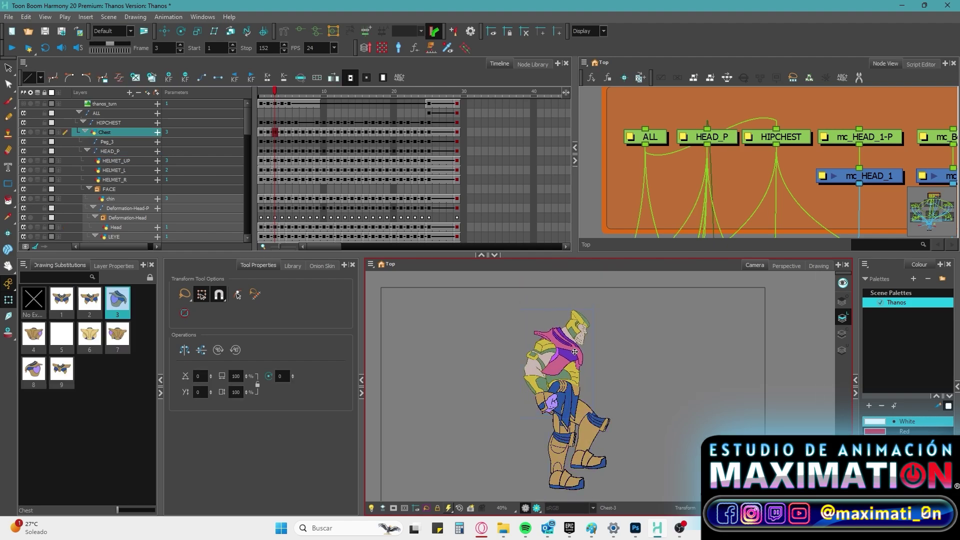
pyautogui.press('Escape')
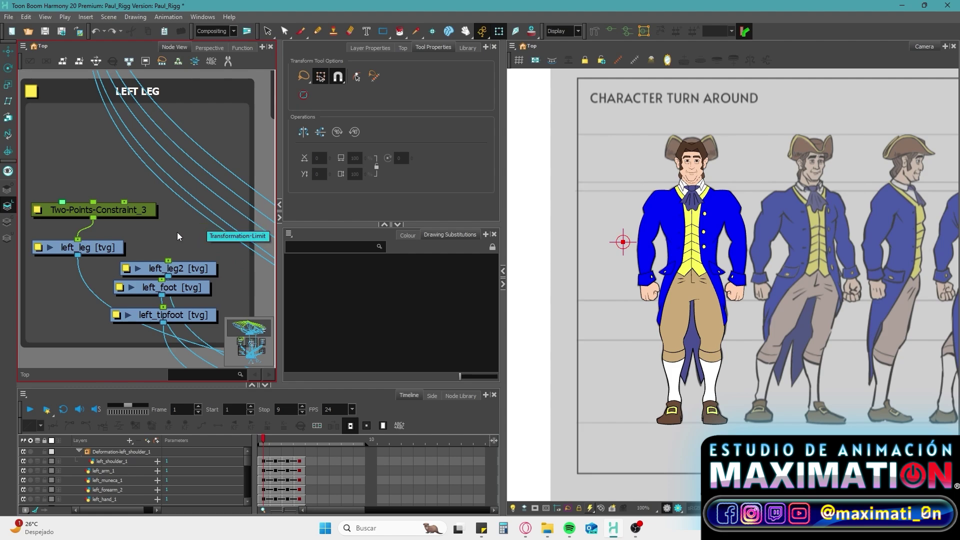
# In the Paul_Rigg scene, place Two Points Constraint nodes above left_leg and left_leg2, each connected to its drawing.
pyautogui.moveTo(100, 210); pyautogui.dragTo(185, 214)
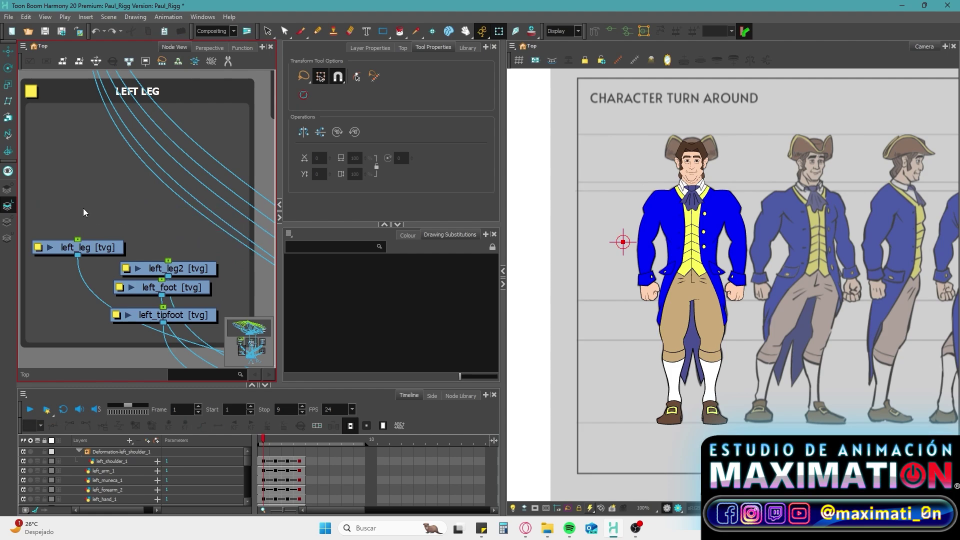
pyautogui.press('Tab')
pyautogui.write('TWO')
pyautogui.click(142, 228)
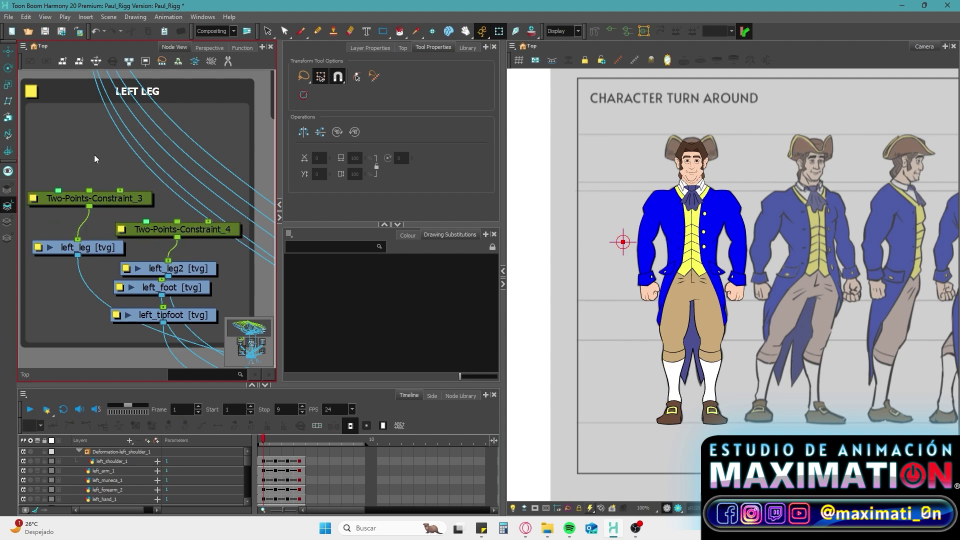
# Add a peg to the left peg input of the left_leg constraint and set its pivot at the hip.
pyautogui.moveTo(70, 158); pyautogui.dragTo(81, 158)
pyautogui.hotkey('alt', '3')
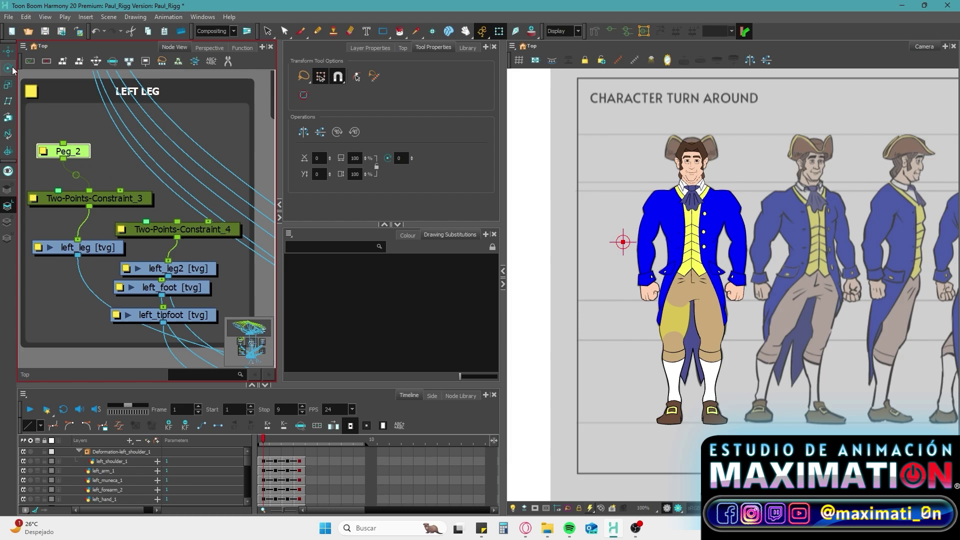
pyautogui.scroll(2, 697, 297)
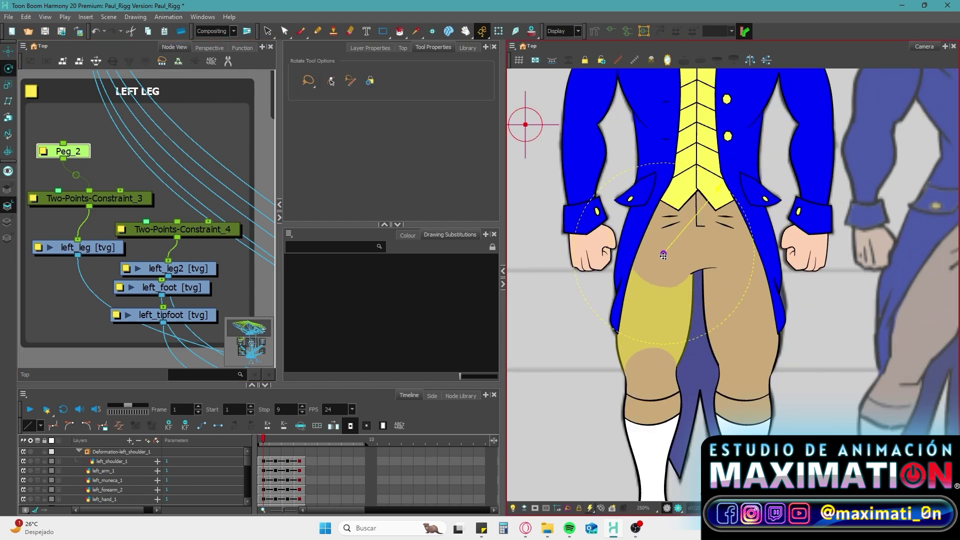
pyautogui.click(665, 280)
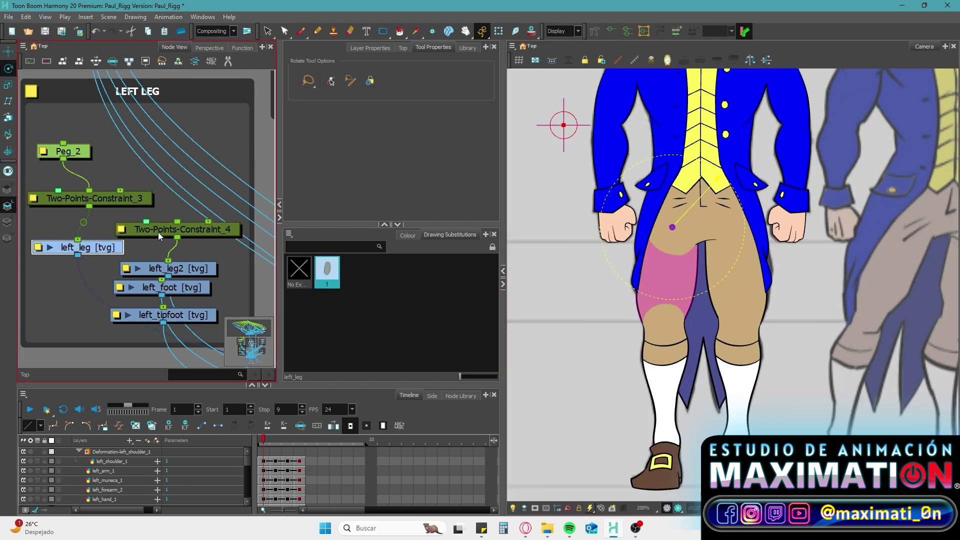
pyautogui.click(80, 154)
pyautogui.moveTo(674, 376); pyautogui.dragTo(682, 324)
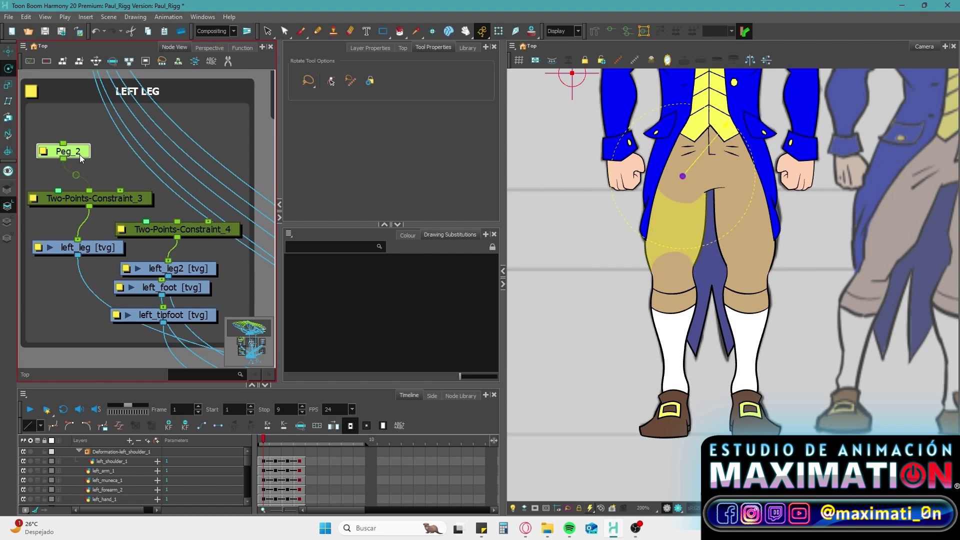
# Add a knee peg feeding both two-points constraints and an ankle peg feeding the left_leg2 constraint, with pivots at the knee and ankle.
pyautogui.hotkey('ctrl', 'p')
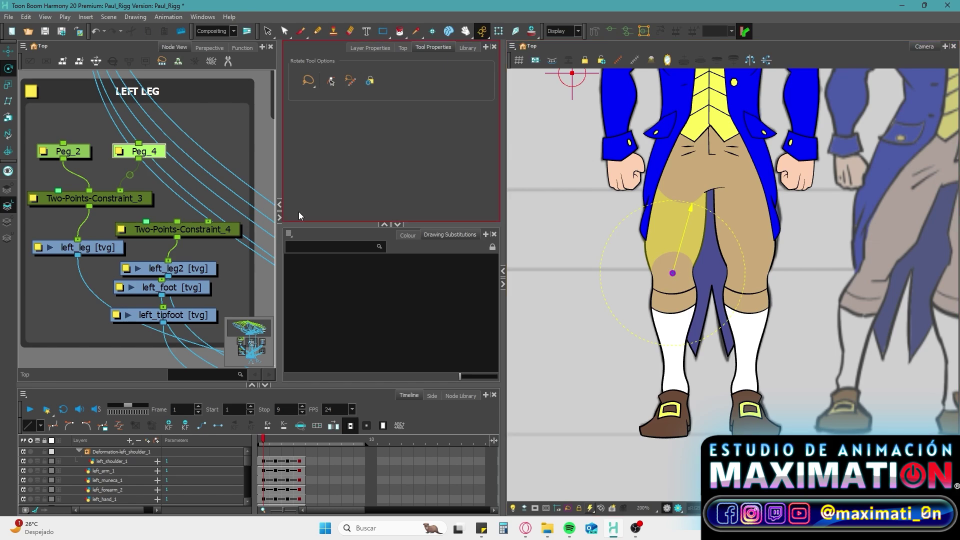
pyautogui.hotkey('ctrl', 'p')
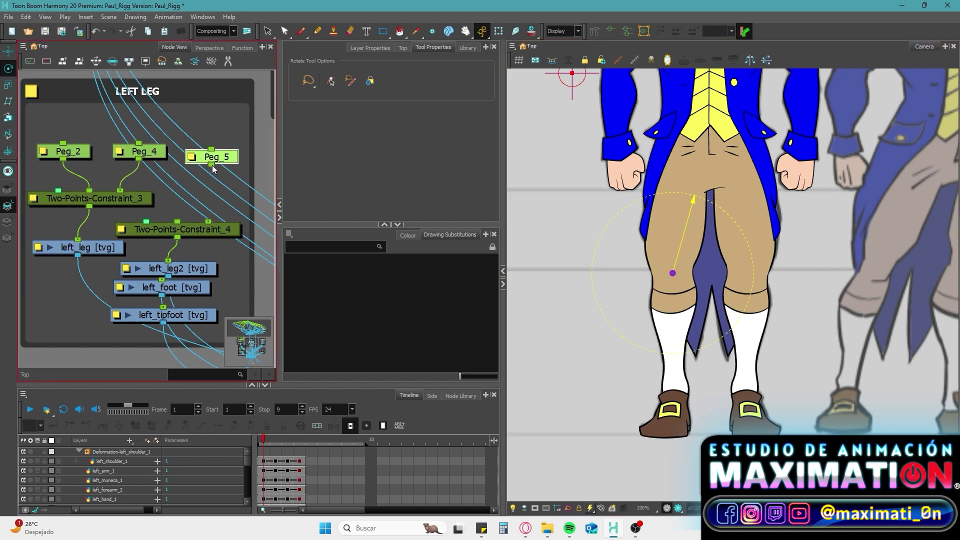
pyautogui.moveTo(212, 172); pyautogui.dragTo(676, 283)
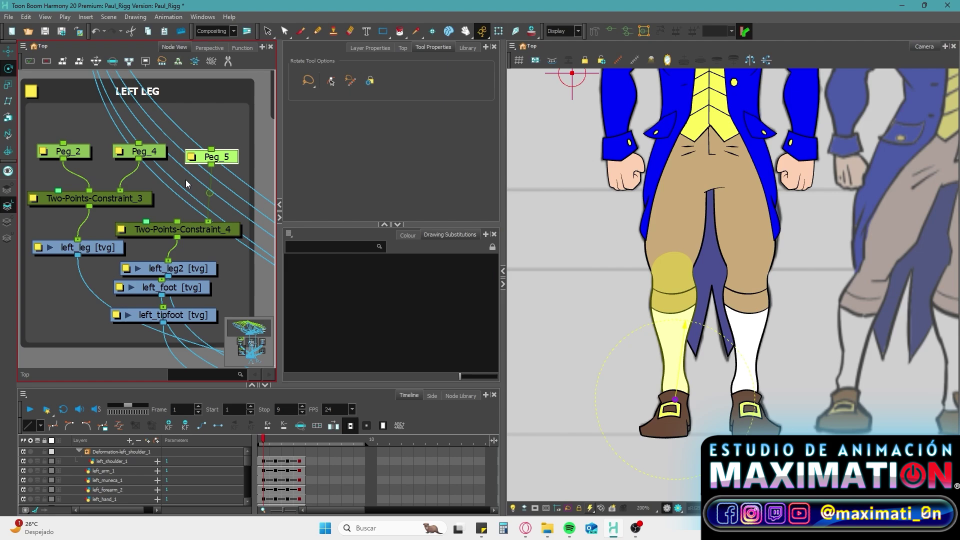
pyautogui.click(160, 152)
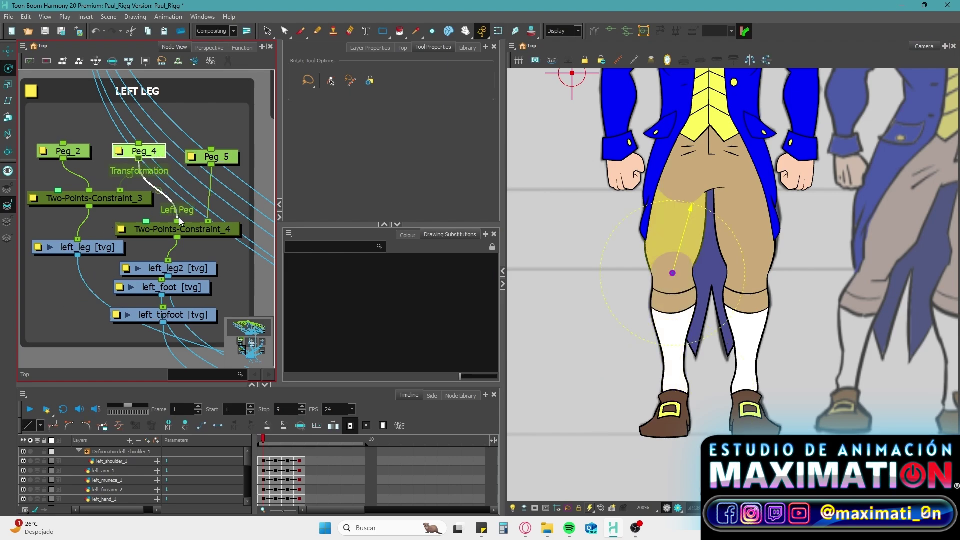
pyautogui.click(81, 153)
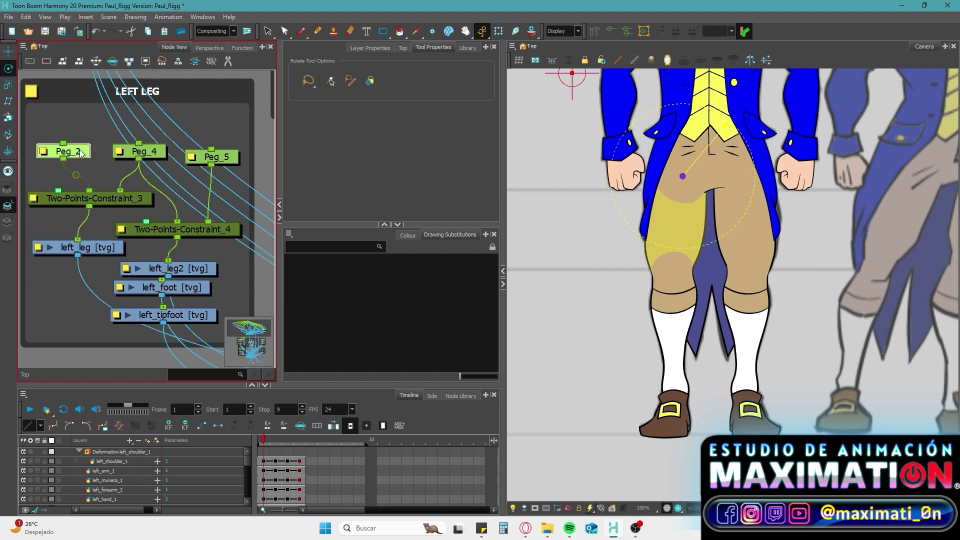
pyautogui.click(186, 269)
pyautogui.click(199, 232)
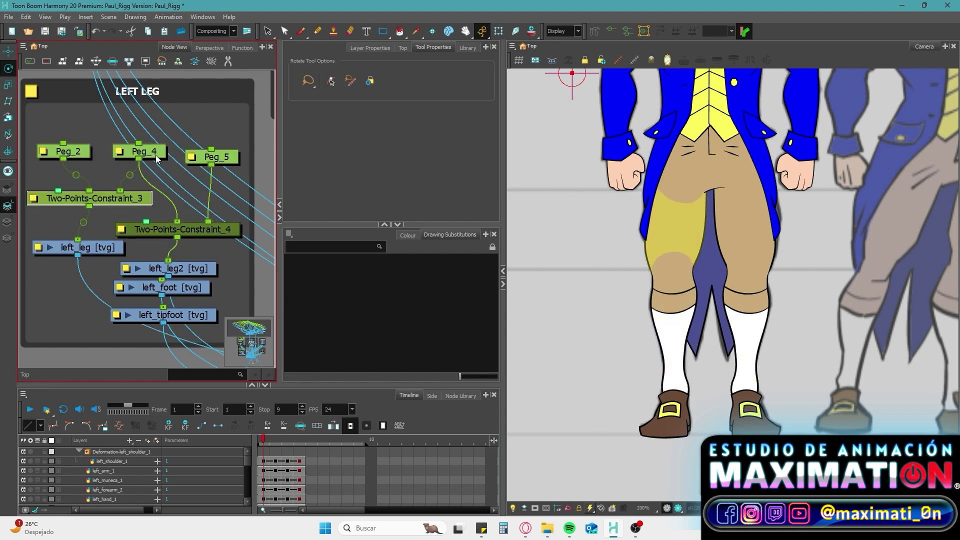
pyautogui.click(140, 151)
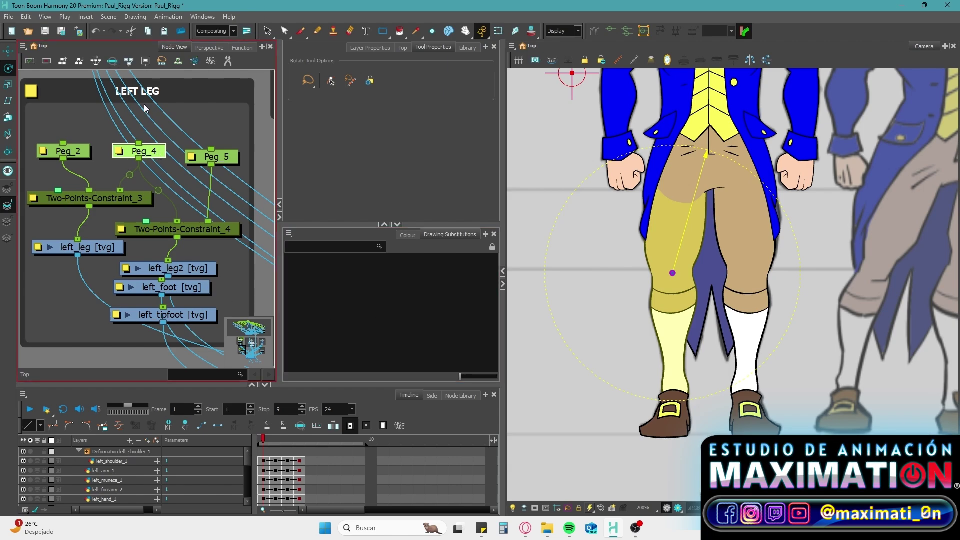
# Duplicate the left_leg two-points constraint, place the copy above the knee peg Peg_4 and connect it to that peg.
pyautogui.click(95, 198)
pyautogui.hotkey('ctrl', 'c')
pyautogui.hotkey('ctrl', 'v')
pyautogui.moveTo(270, 181); pyautogui.dragTo(248, 181)
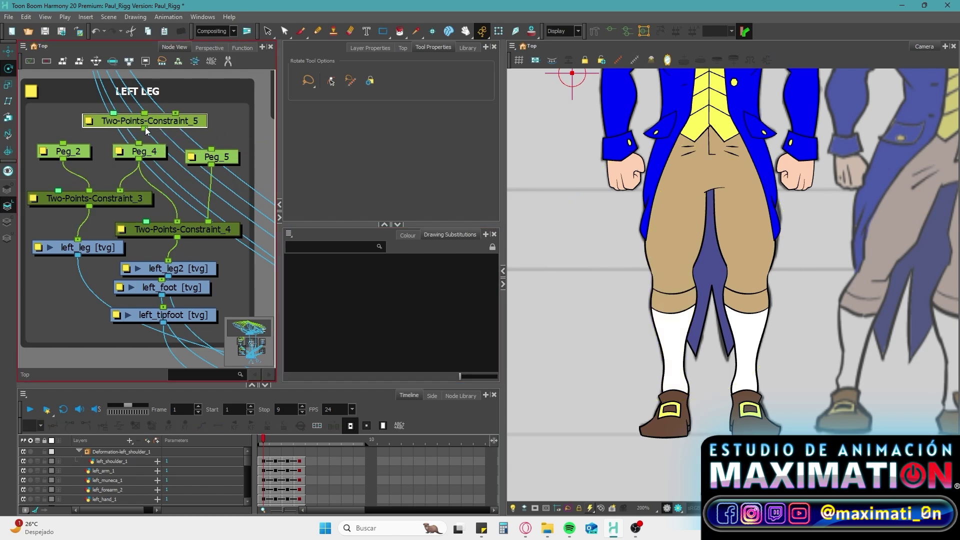
pyautogui.moveTo(146, 130); pyautogui.dragTo(151, 134)
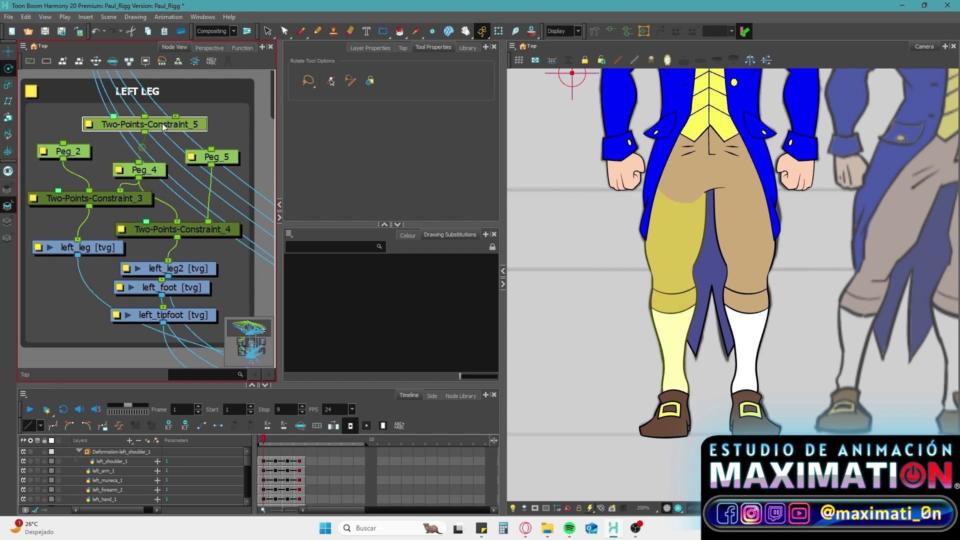
# Move Peg_2 and Peg_5 above the copied constraint and connect them to its left and right peg inputs.
pyautogui.moveTo(70, 152); pyautogui.dragTo(70, 102)
pyautogui.moveTo(226, 159); pyautogui.dragTo(156, 128)
pyautogui.moveTo(85, 116); pyautogui.dragTo(176, 137)
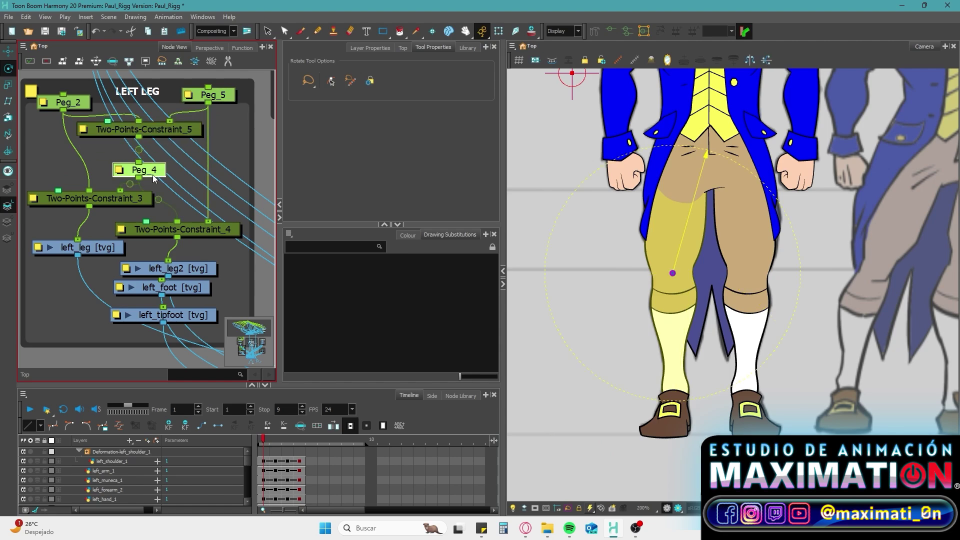
# Set Two-Points-Constraint_5's Volume Modifier to 200 and Volume Min to 100.
pyautogui.doubleClick(87, 131)
pyautogui.click(479, 200)
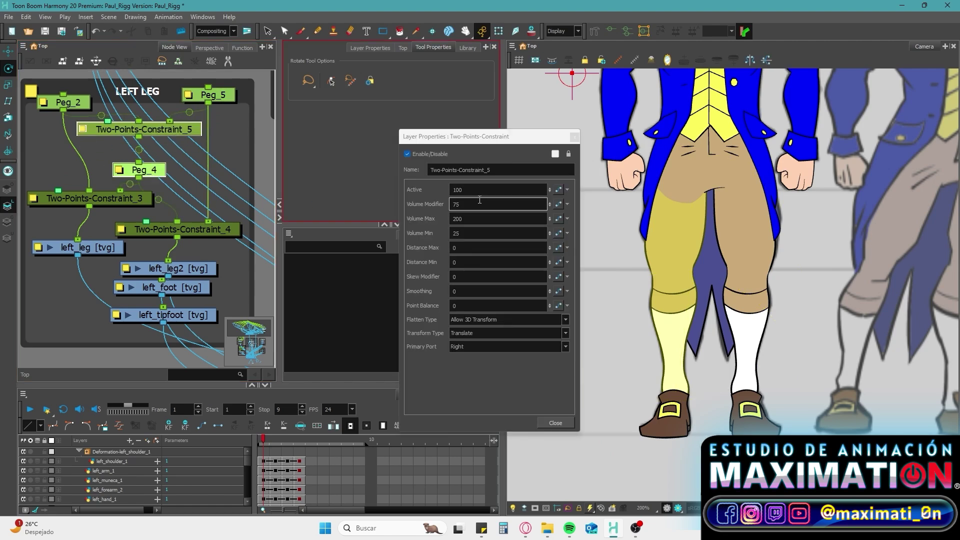
pyautogui.write('75')
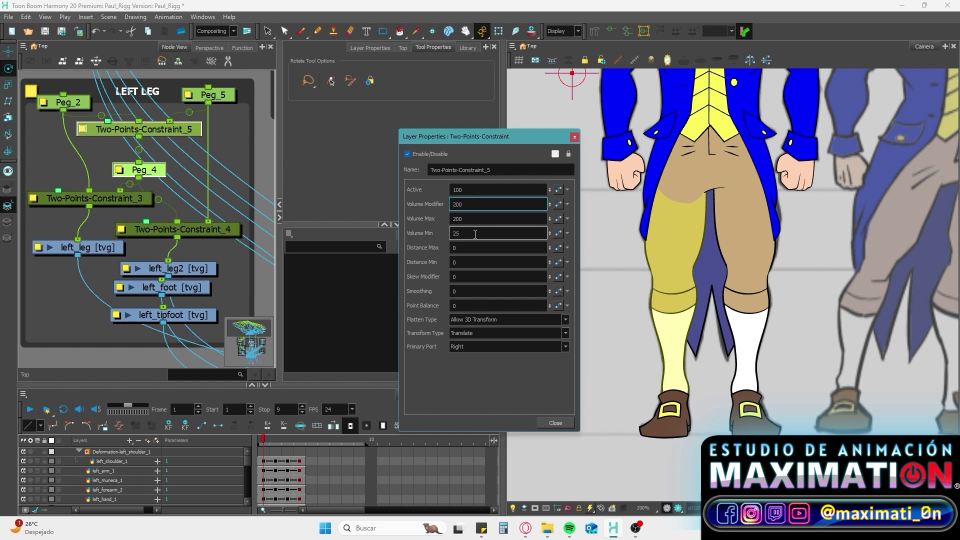
pyautogui.doubleClick(475, 234)
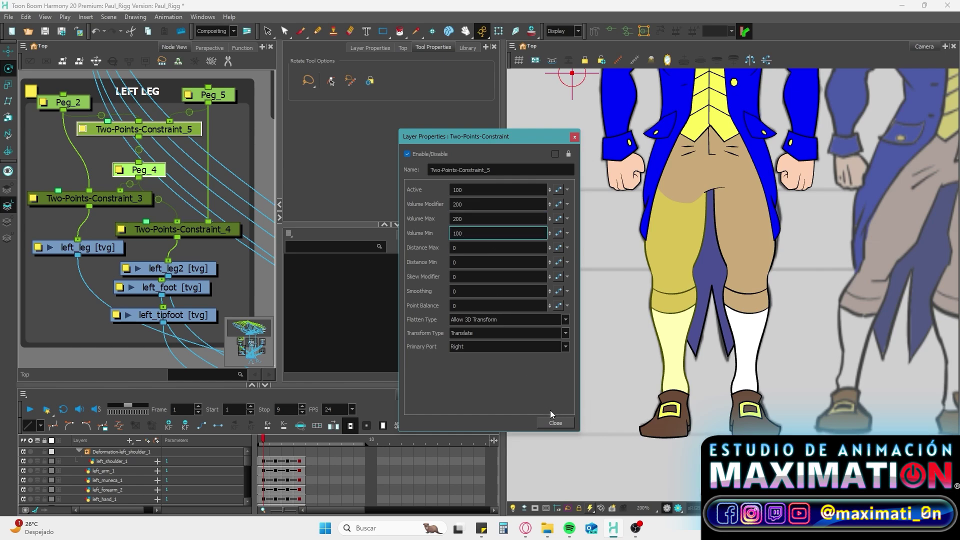
pyautogui.click(556, 422)
# Check the leg area controlled by the ankle peg Peg_5 and the knee peg Peg_4 with the Transform tool.
pyautogui.hotkey('shift', 't')
pyautogui.click(652, 382)
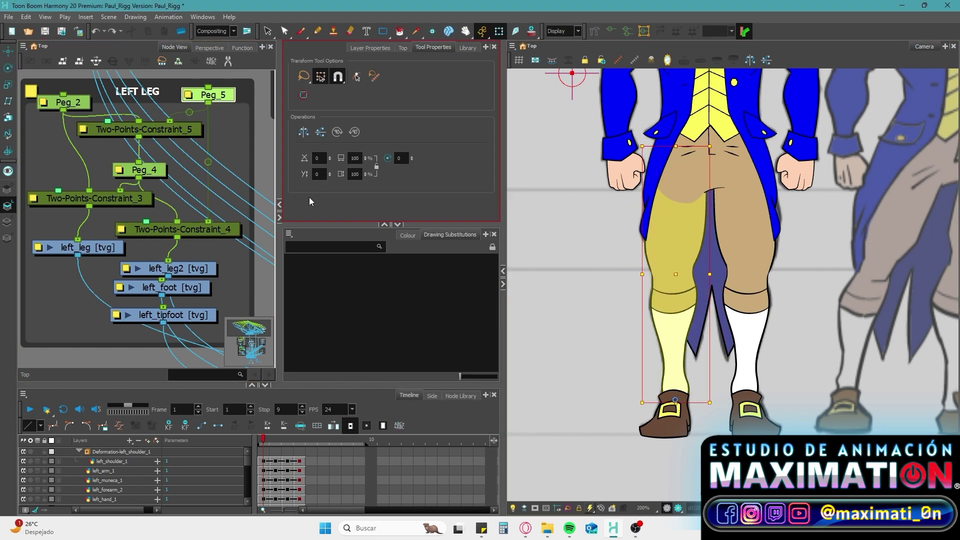
pyautogui.click(694, 251)
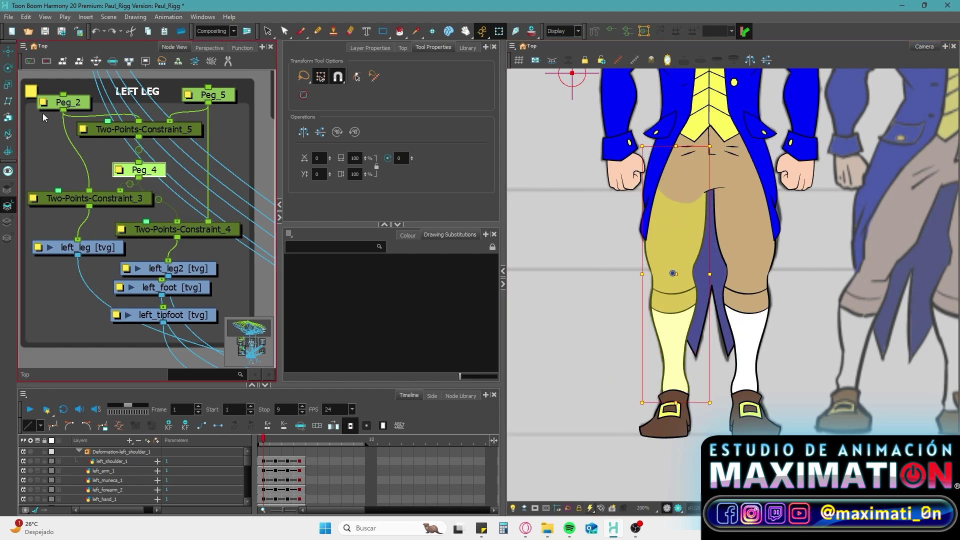
# Connect the left_foot and left_tipfoot drawings to the ankle peg Peg_5.
pyautogui.scroll(2, 687, 415)
pyautogui.click(686, 419)
pyautogui.scroll(-1, 686, 419)
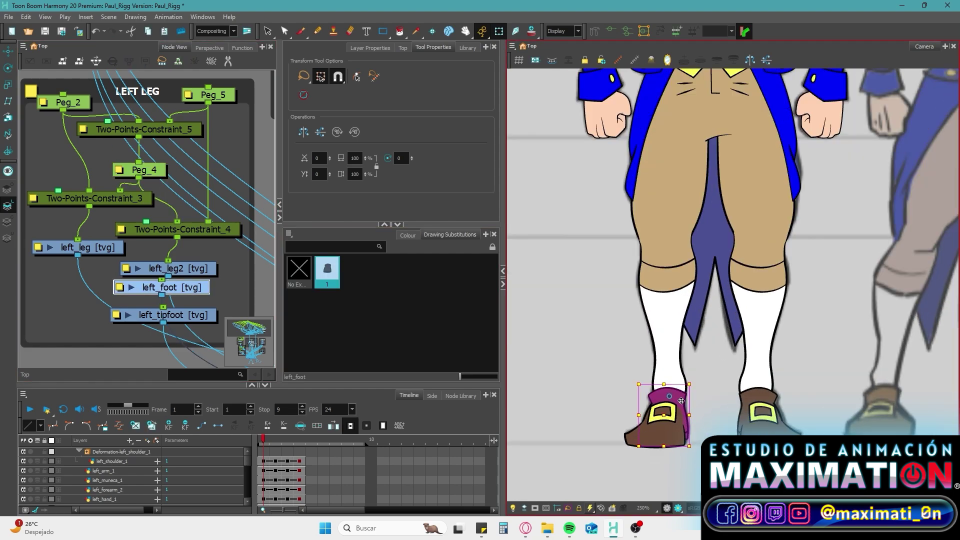
pyautogui.moveTo(708, 343); pyautogui.dragTo(679, 401)
pyautogui.scroll(-2, 215, 323)
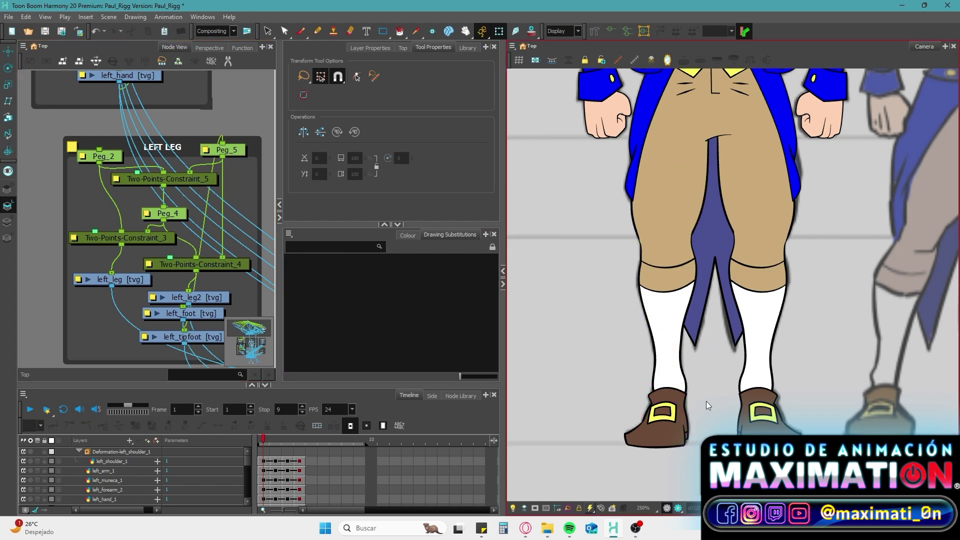
# Select the left foot and its linked leg parts to test the rig, and clear the selection.
pyautogui.moveTo(680, 395); pyautogui.dragTo(659, 350)
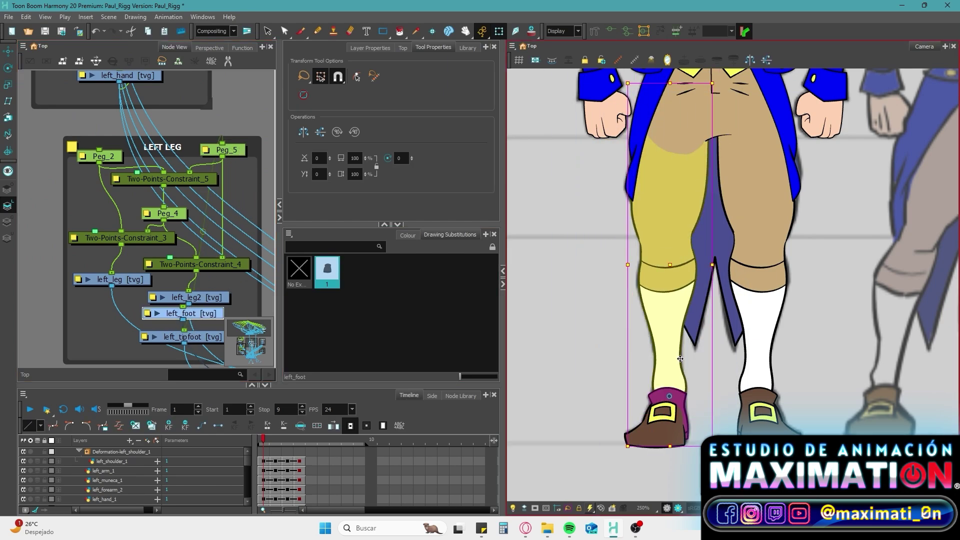
pyautogui.scroll(-2, 600, 360)
pyautogui.scroll(4, 635, 264)
pyautogui.click(635, 264)
pyautogui.click(131, 200)
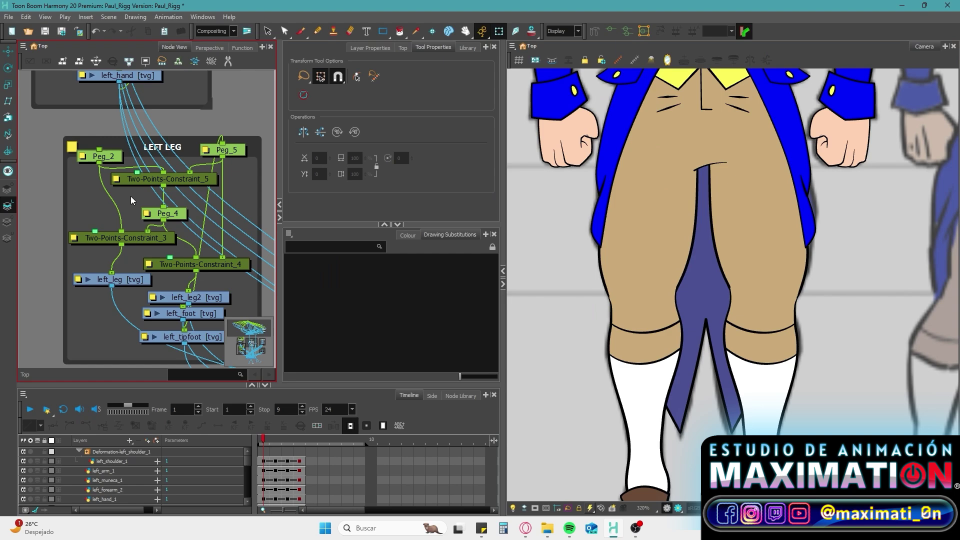
# Insert a Transformation Limit node between Two-Points-Constraint_5 and Peg_4 in the LEFT LEG group.
pyautogui.press('Tab')
pyautogui.write('TRA')
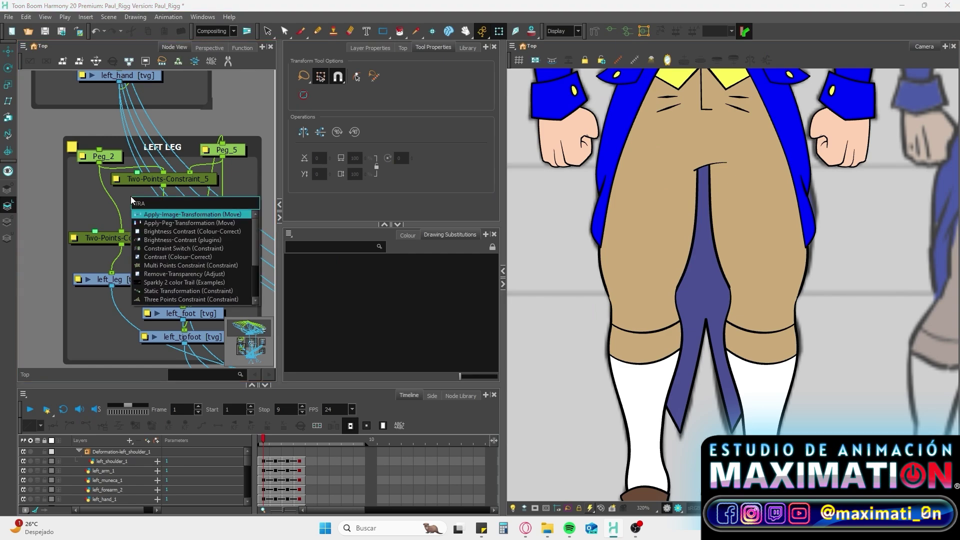
pyautogui.write('N')
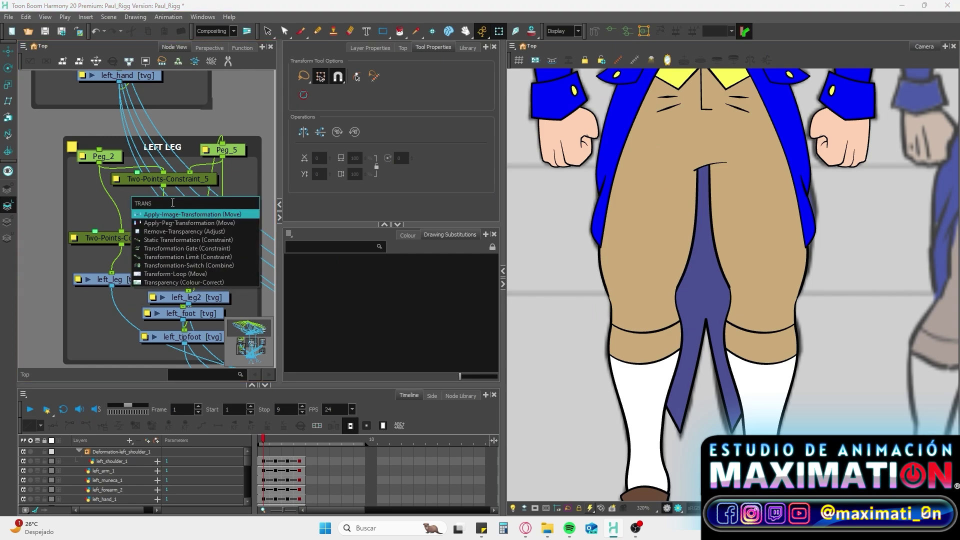
pyautogui.write('S')
pyautogui.click(187, 257)
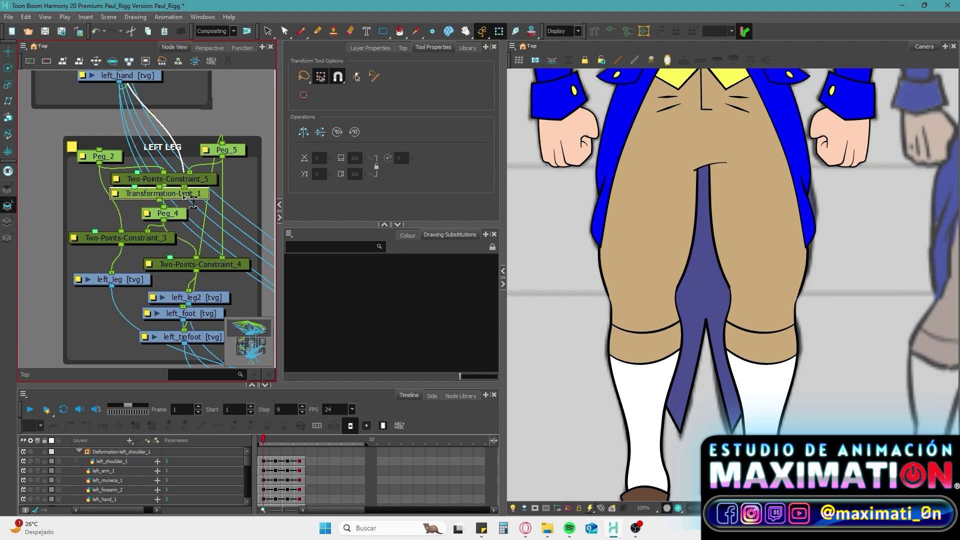
pyautogui.click(182, 205)
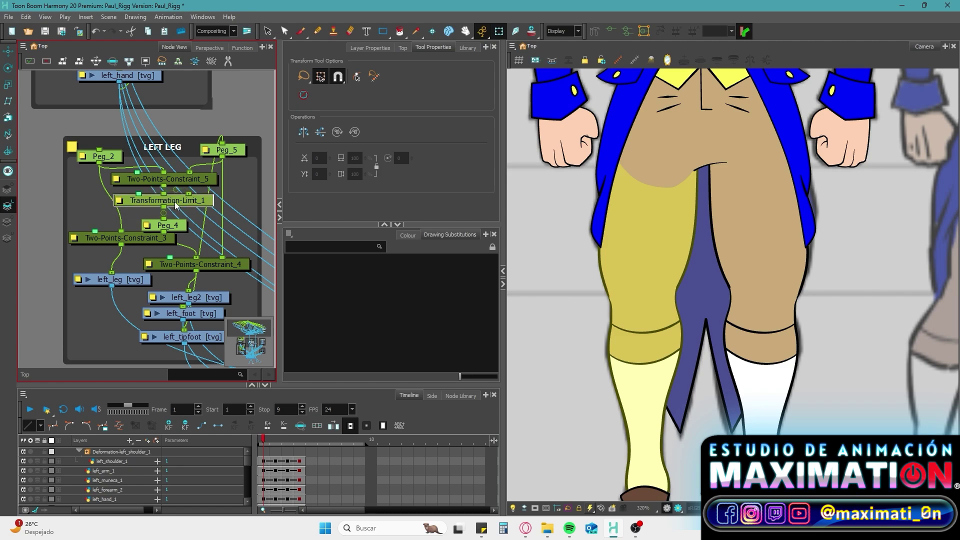
# Set Transformation-Limit_1's Skew, Scale X and Scale Y to 0.
pyautogui.doubleClick(175, 205)
pyautogui.click(479, 305)
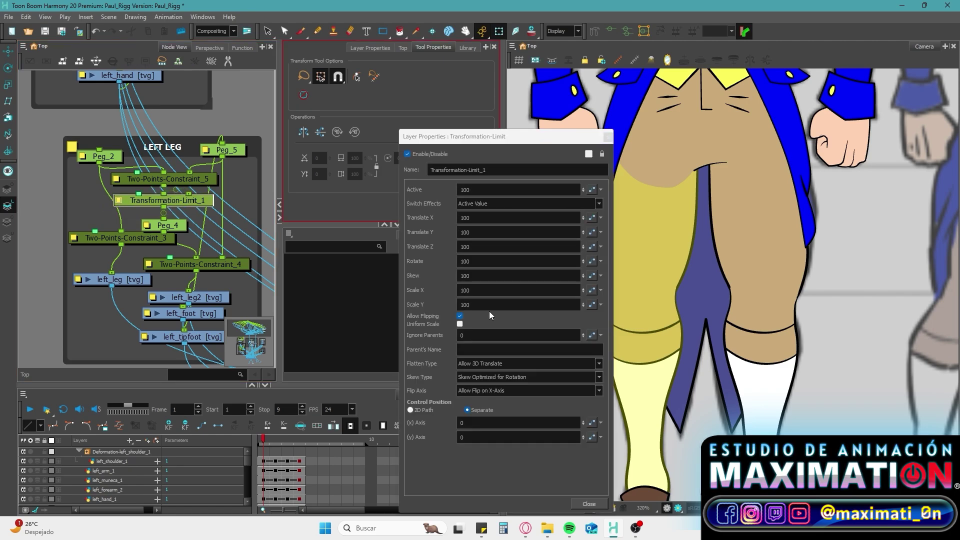
pyautogui.write('00')
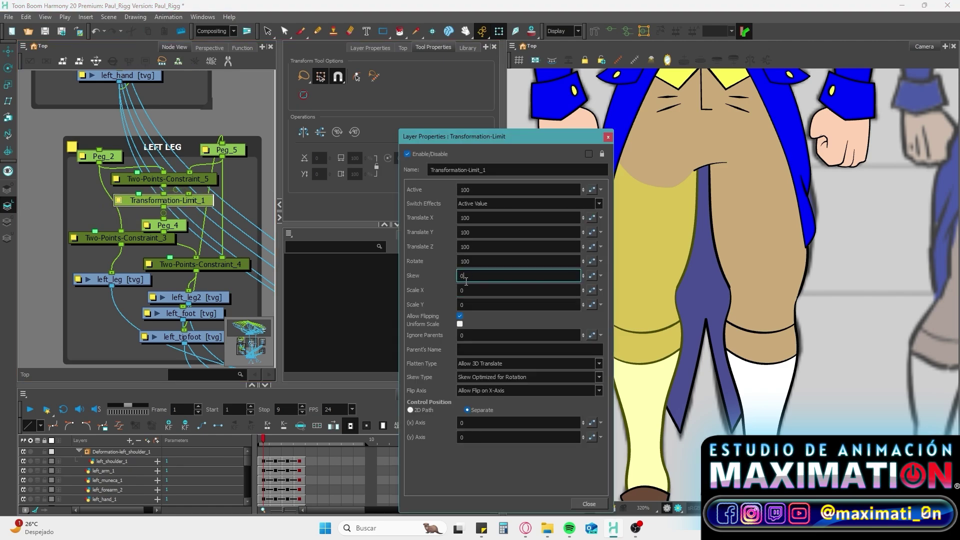
pyautogui.click(589, 504)
# Tidy Peg_4's position beneath the transformation limit and test the left leg by moving its foot.
pyautogui.scroll(-3, 534, 236)
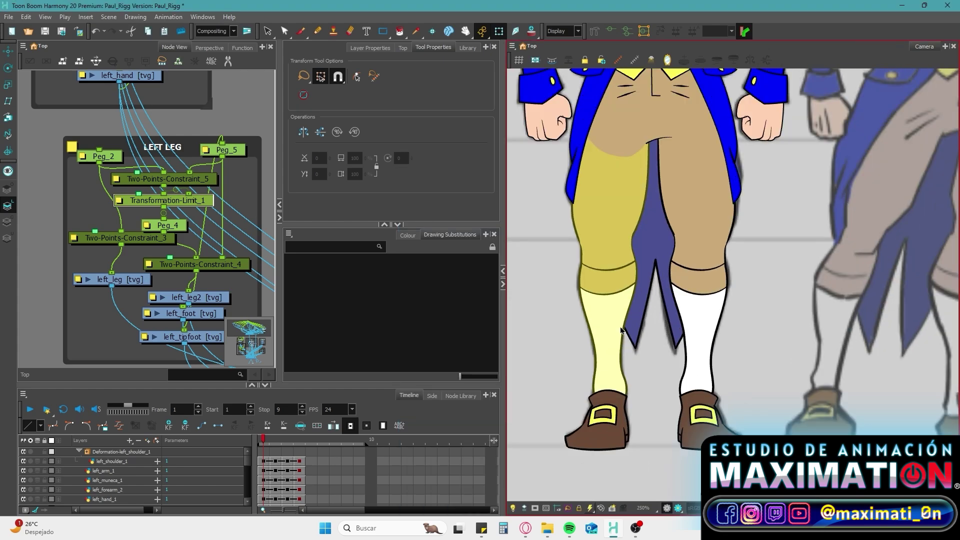
pyautogui.moveTo(179, 228); pyautogui.dragTo(180, 221)
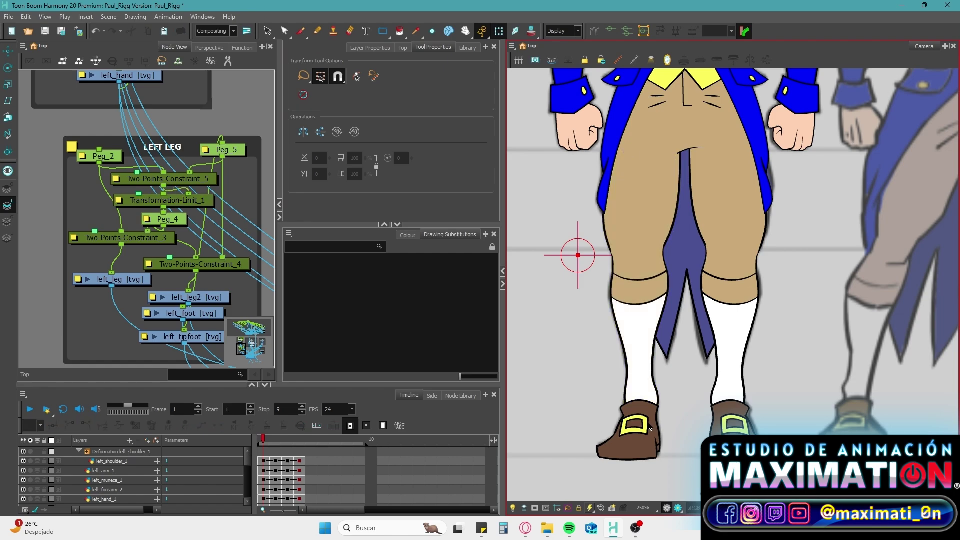
pyautogui.click(660, 431)
pyautogui.moveTo(659, 431)
pyautogui.mouseDown()
pyautogui.moveTo(680, 414)
pyautogui.moveTo(569, 409)
pyautogui.moveTo(670, 398)
pyautogui.moveTo(645, 397)
pyautogui.moveTo(635, 345)
pyautogui.moveTo(659, 425)
pyautogui.mouseUp()
pyautogui.scroll(-3, 645, 398)
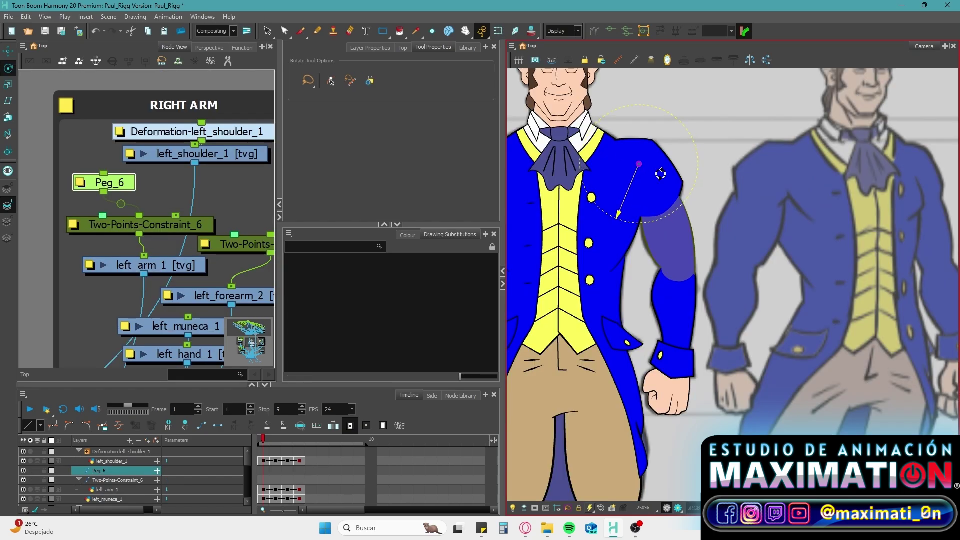
# Place pegs for the elbow and wrist in the RIGHT ARM group and connect them to the arm's two-points constraints.
pyautogui.rightClick(190, 208)
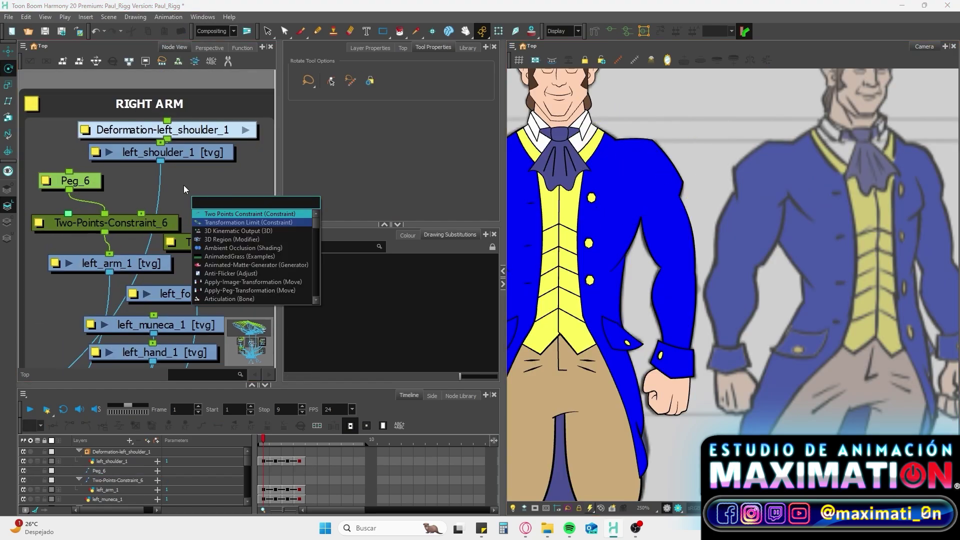
pyautogui.click(215, 222)
pyautogui.moveTo(215, 223); pyautogui.dragTo(203, 189)
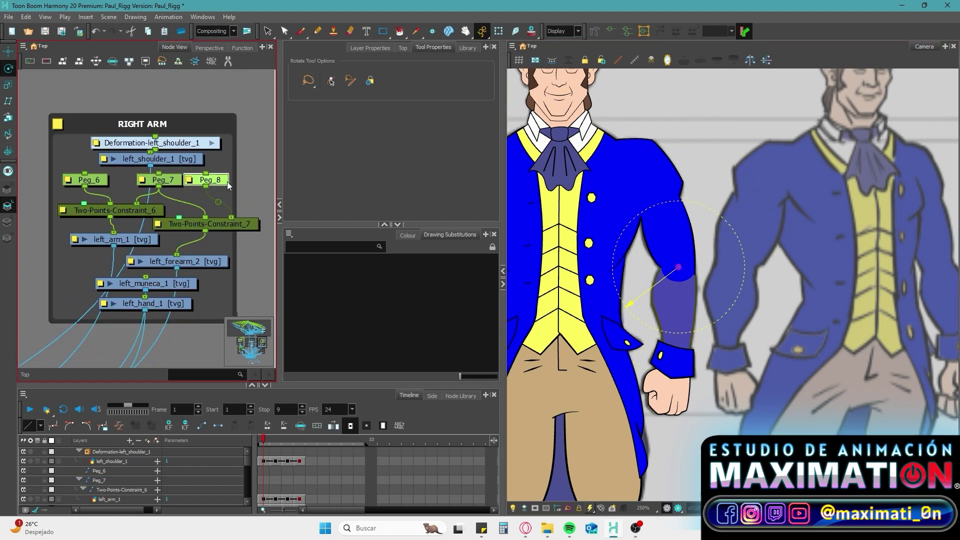
# Place Peg_8's pivot at the right wrist, link left_hand_1 to the peg, and move the peg aside.
pyautogui.scroll(2, 661, 365)
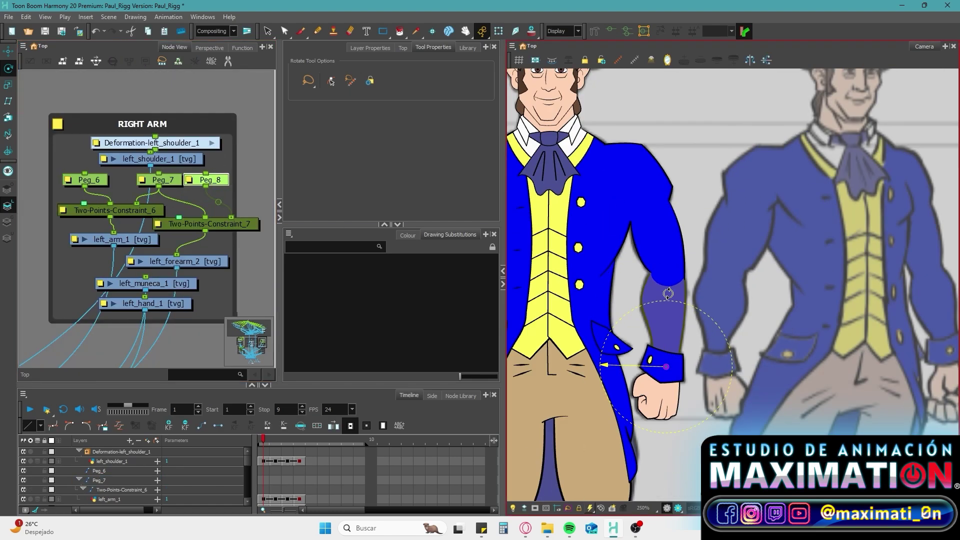
pyautogui.scroll(3, 650, 280)
pyautogui.hotkey('shift', 't')
pyautogui.click(140, 304)
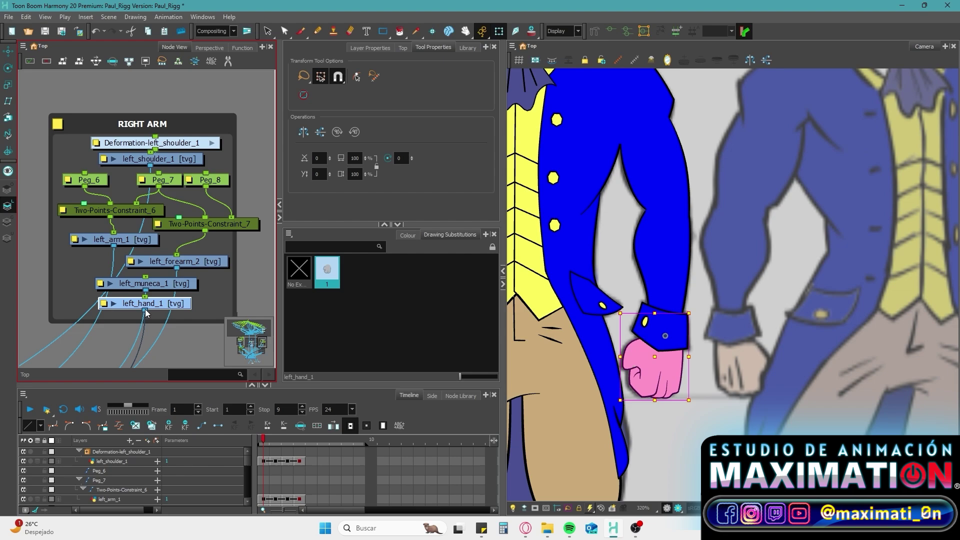
pyautogui.moveTo(223, 180); pyautogui.dragTo(243, 180)
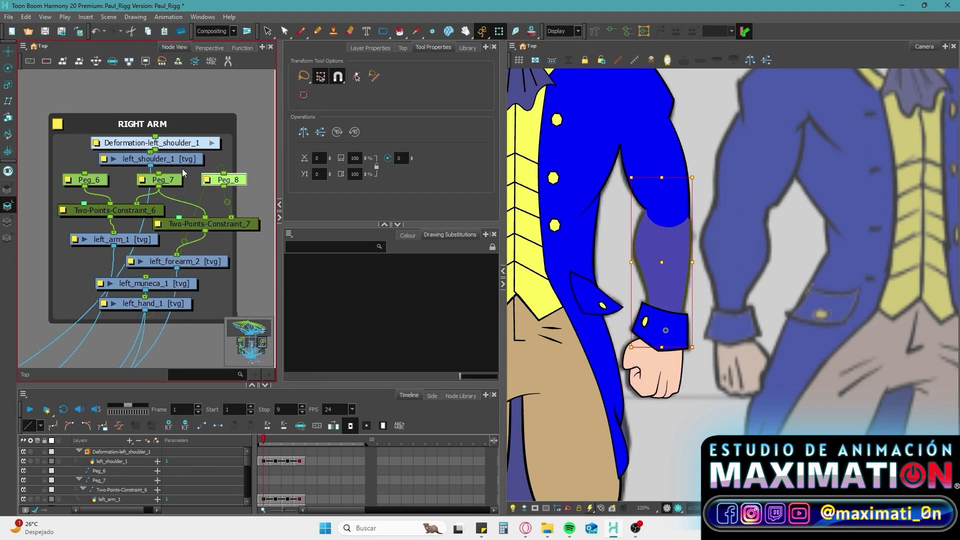
# Make room above Peg_7 and add a Transformation Limit node connected to it.
pyautogui.moveTo(167, 180); pyautogui.dragTo(167, 193)
pyautogui.rightClick(180, 182)
pyautogui.click(280, 235)
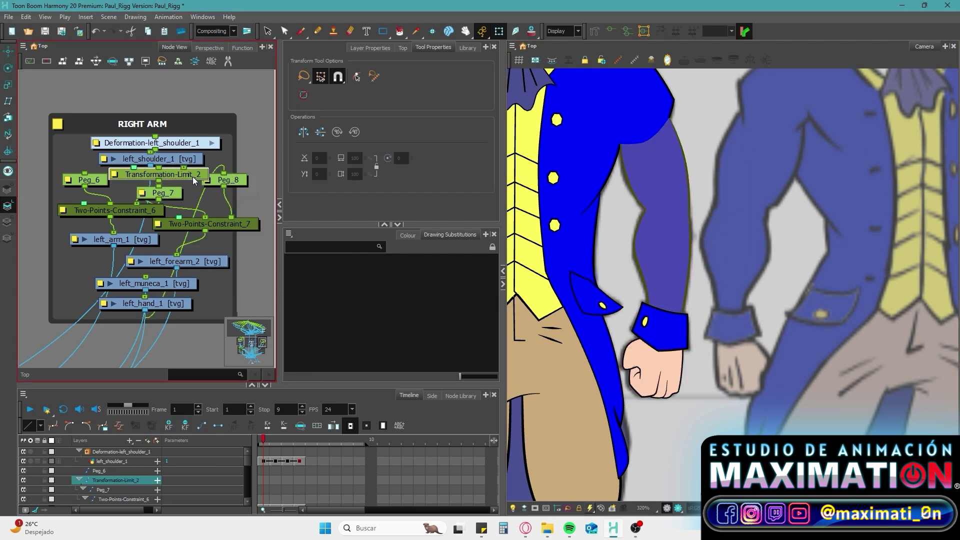
# Add a Two Points Constraint above Transformation-Limit_2 and arrange Peg_6 and Peg_8 on either side to feed it.
pyautogui.rightClick(194, 181)
pyautogui.click(294, 234)
pyautogui.scroll(3, 185, 169)
pyautogui.moveTo(165, 118); pyautogui.dragTo(234, 124)
pyautogui.scroll(-3, 190, 157)
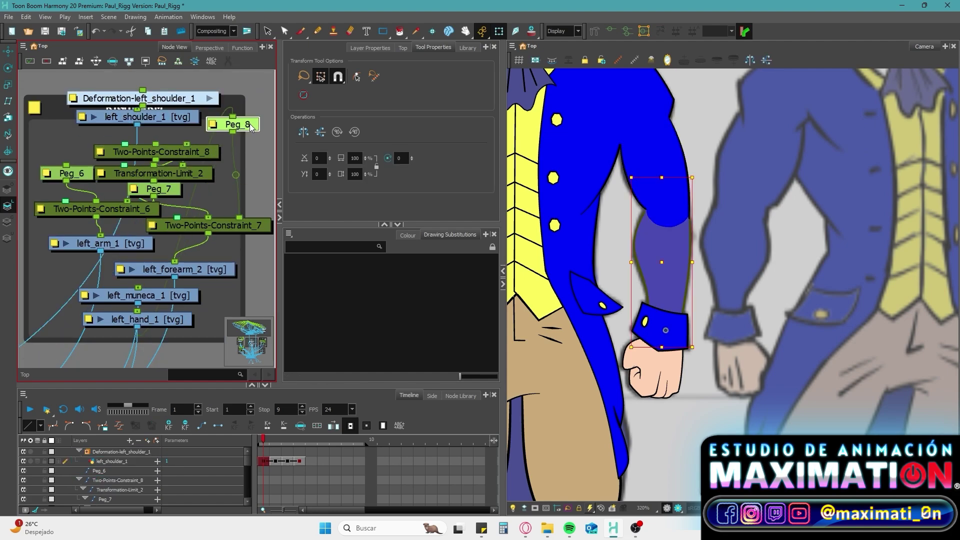
pyautogui.moveTo(68, 173); pyautogui.dragTo(63, 136)
pyautogui.click(185, 175)
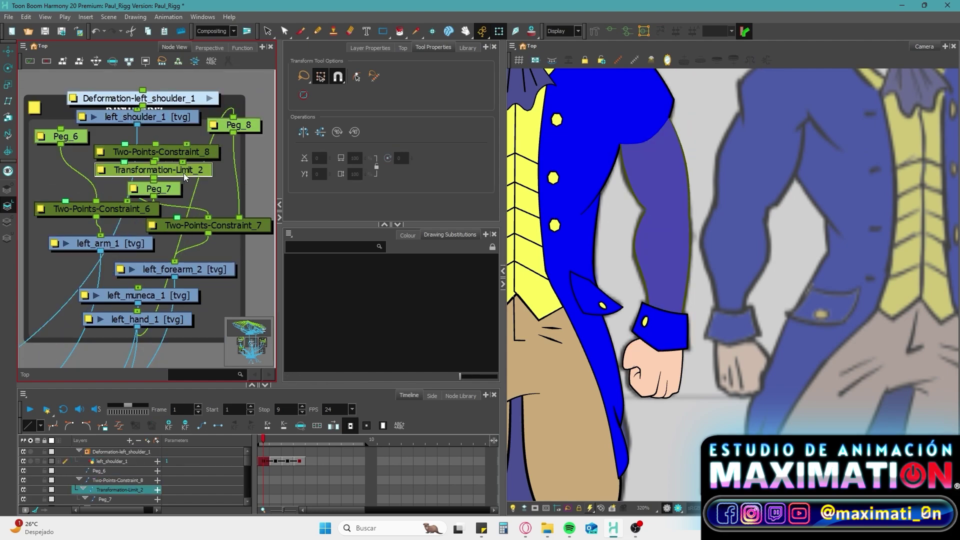
# Set Two-Points-Constraint_8's Volume Modifier to 200.
pyautogui.doubleClick(205, 151)
pyautogui.click(480, 209)
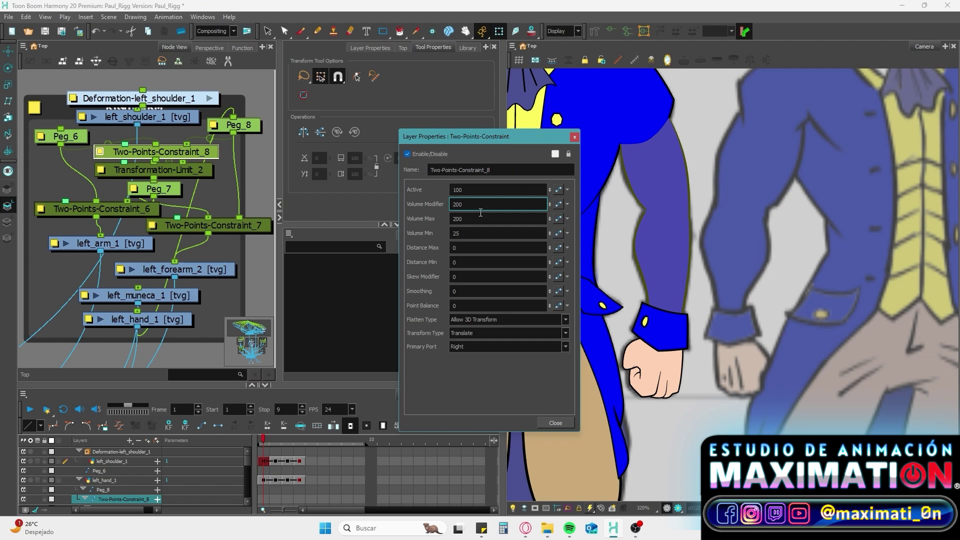
pyautogui.click(555, 422)
pyautogui.doubleClick(155, 189)
pyautogui.click(460, 185)
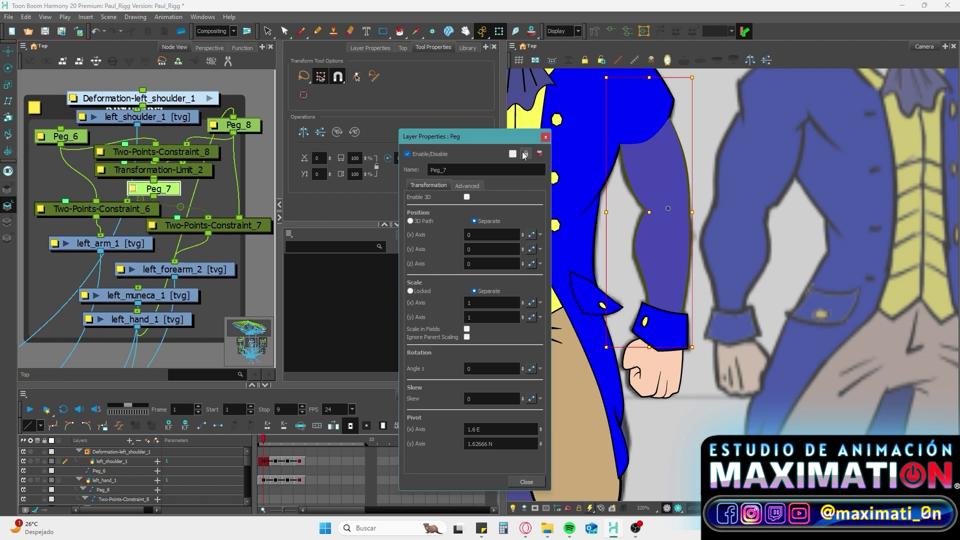
pyautogui.click(545, 136)
# Set Transformation-Limit_2's Rotate, Skew, Scale X and Scale Y to 0, and test the right arm by moving its hand.
pyautogui.doubleClick(158, 170)
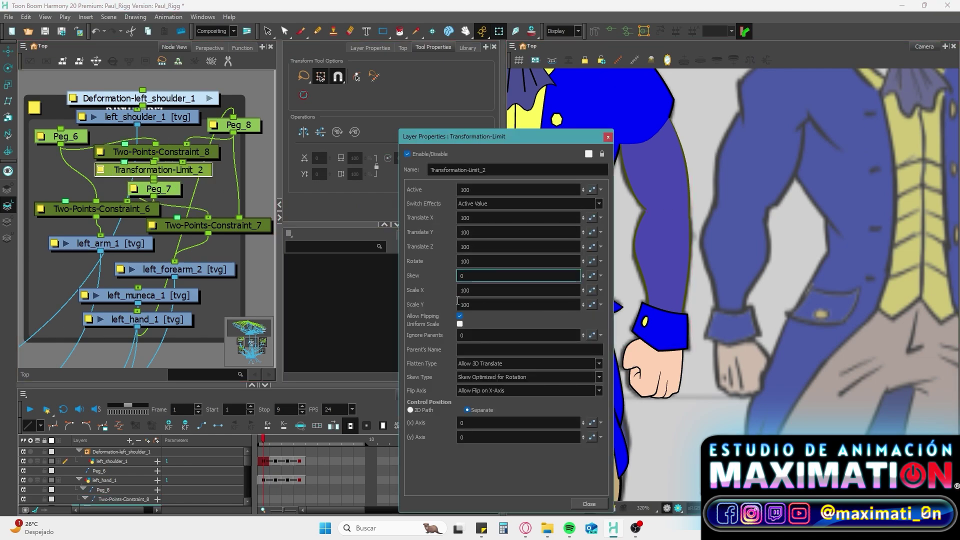
pyautogui.click(631, 320)
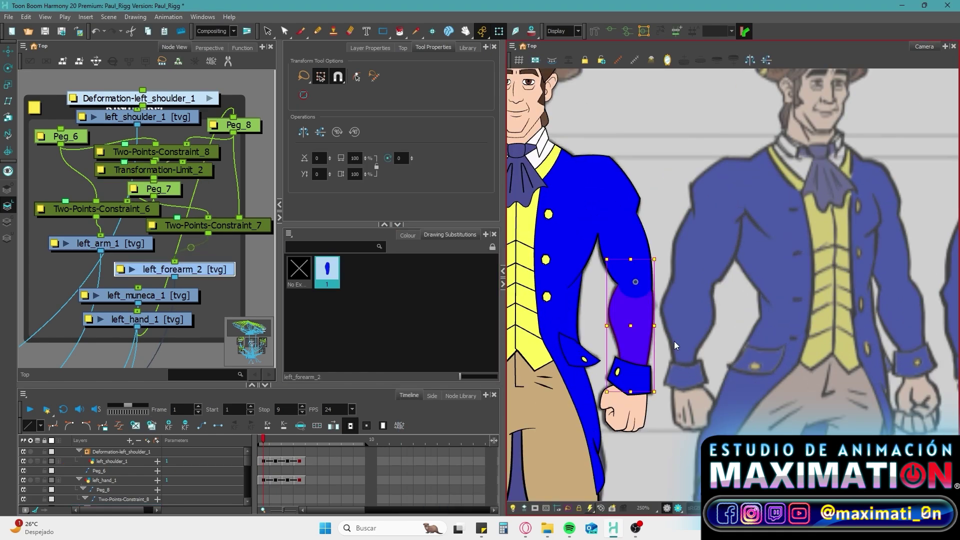
pyautogui.click(625, 407)
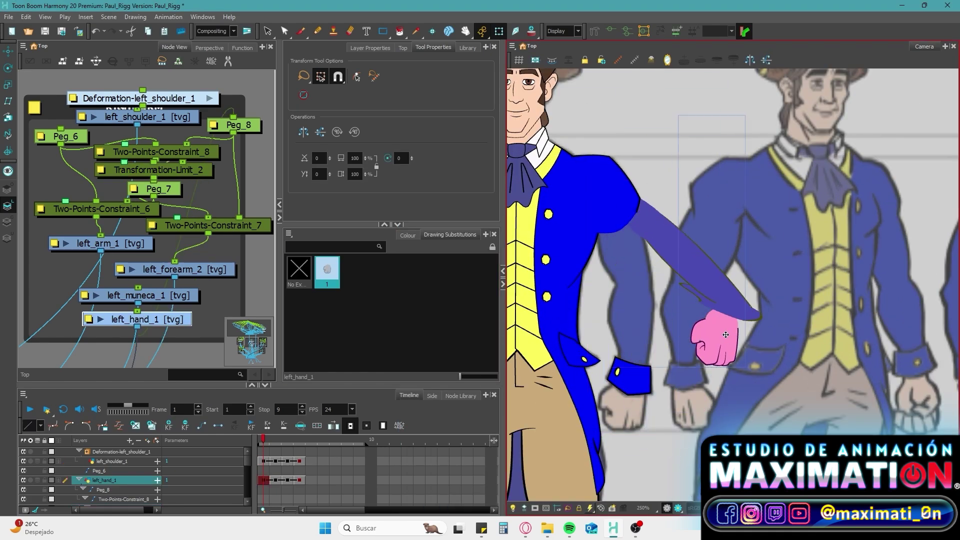
pyautogui.doubleClick(189, 218)
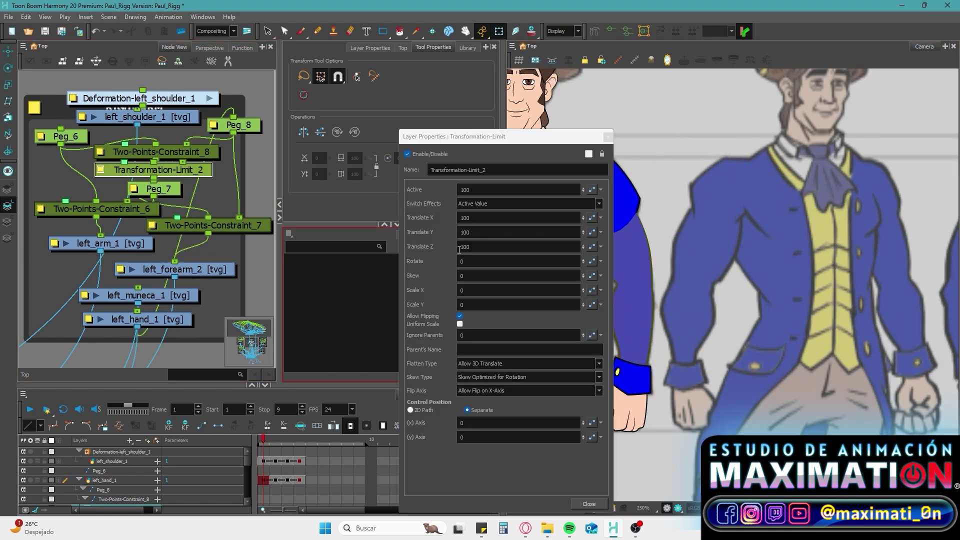
pyautogui.click(617, 129)
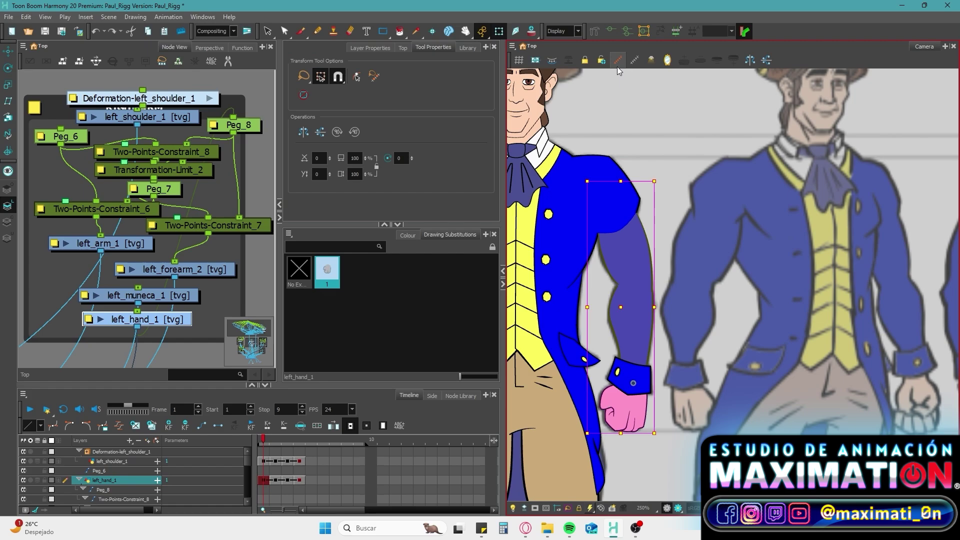
pyautogui.press('Escape')
# Check which parts follow the right shoulder, upper arm and cuff by selecting each one on the character.
pyautogui.scroll(3, 598, 292)
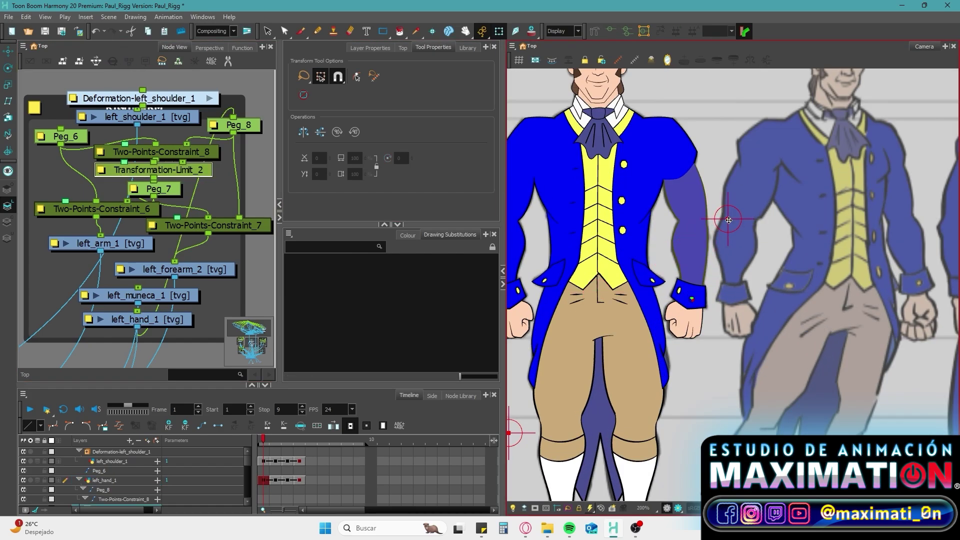
pyautogui.click(665, 150)
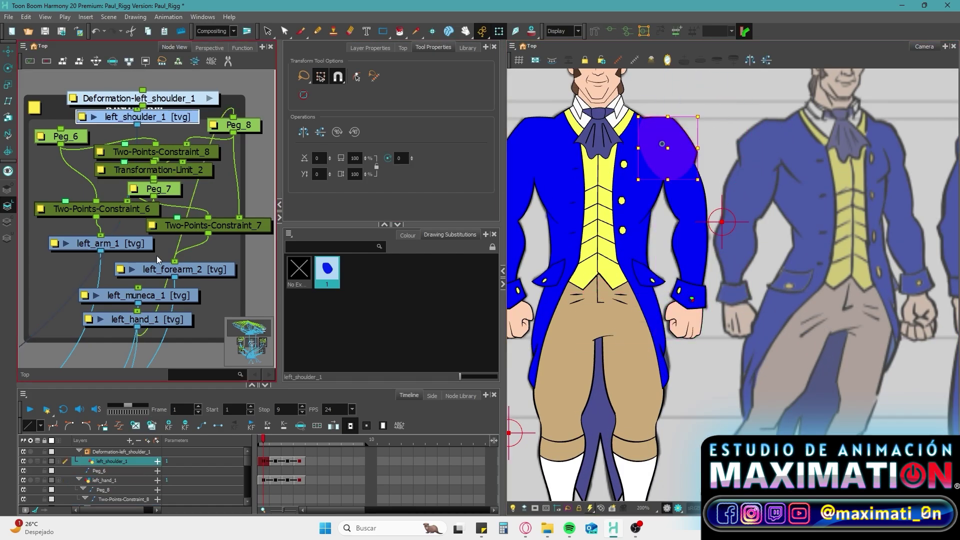
pyautogui.click(689, 210)
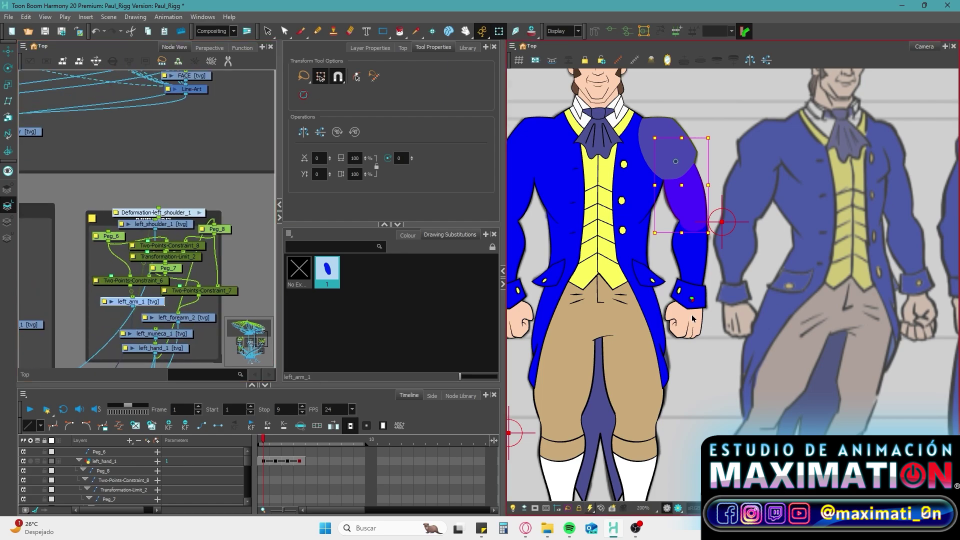
pyautogui.click(691, 300)
# On frame 2, clear the left foot selection and pose the left arm with its hand on the hip.
pyautogui.scroll(3, 694, 350)
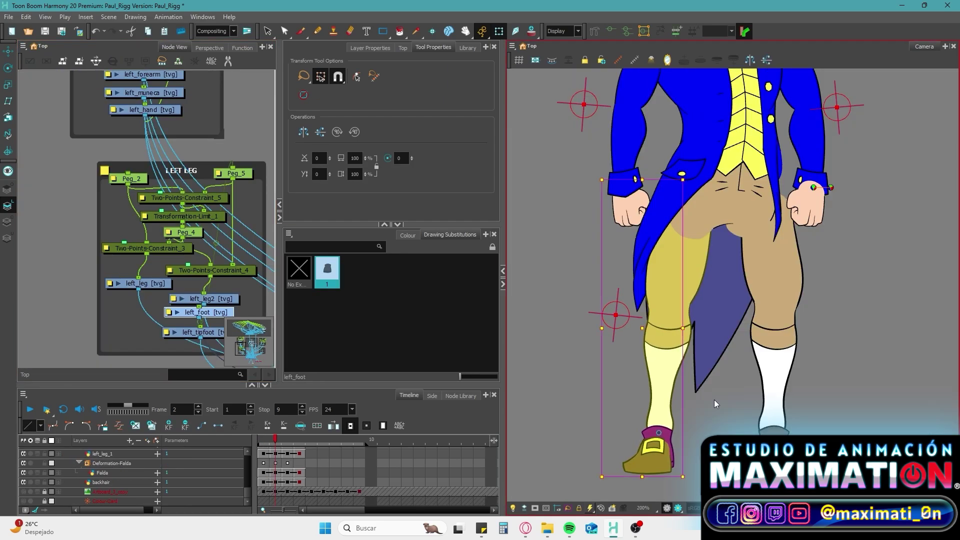
pyautogui.click(716, 404)
pyautogui.scroll(-1, 773, 309)
pyautogui.scroll(-1, 748, 330)
pyautogui.scroll(1, 749, 330)
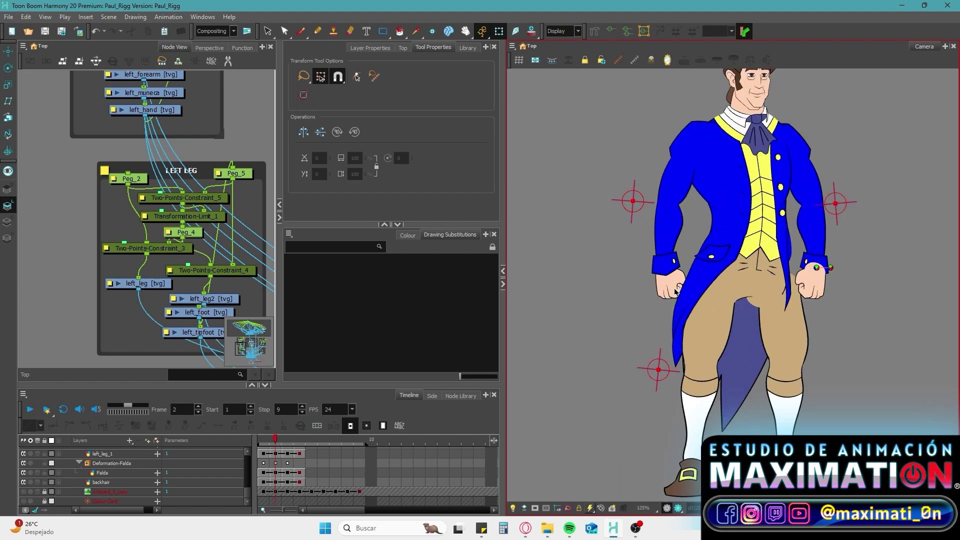
pyautogui.scroll(-1, 748, 330)
pyautogui.moveTo(641, 294); pyautogui.dragTo(669, 248)
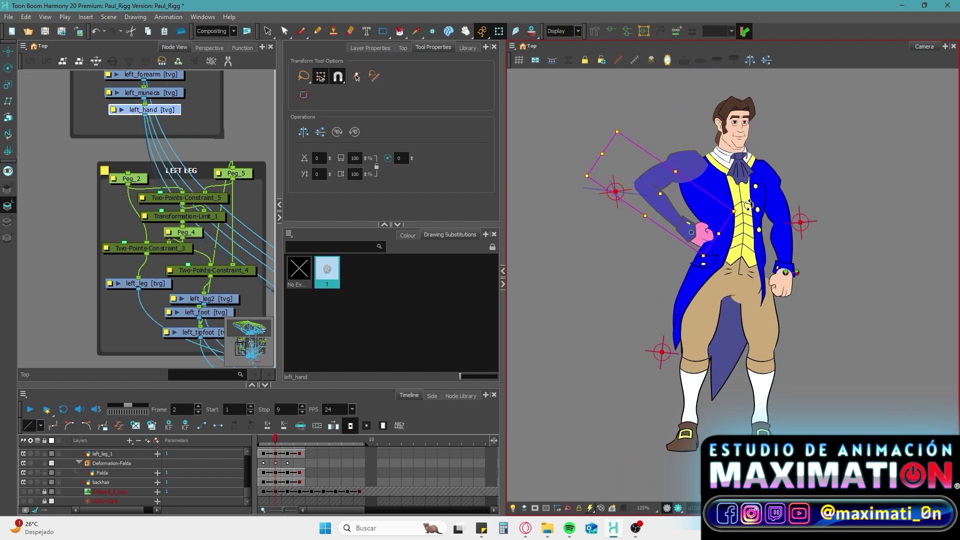
pyautogui.scroll(3, 680, 180)
# Reposition the control target beside the left elbow to adjust the arm's bend on frame 2.
pyautogui.click(557, 220)
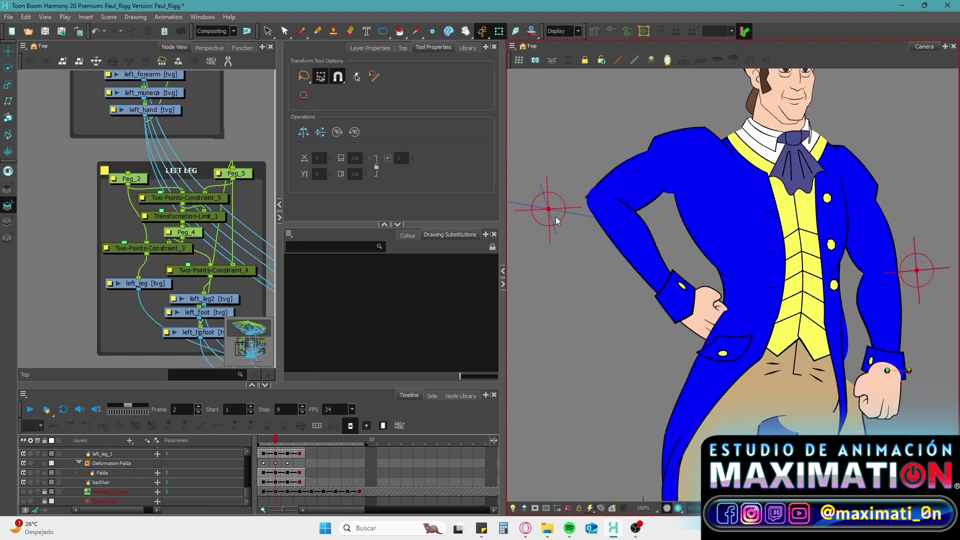
pyautogui.click(549, 218)
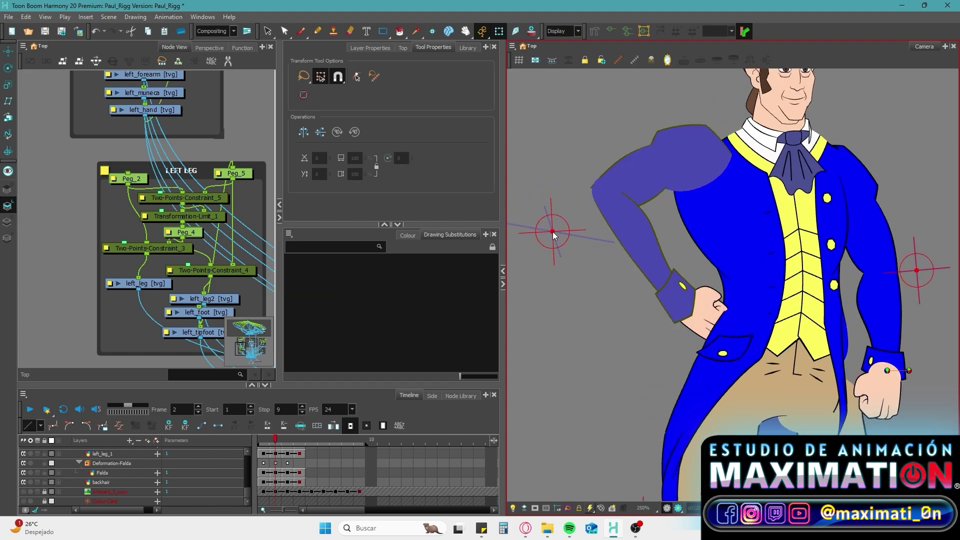
pyautogui.moveTo(548, 218); pyautogui.dragTo(628, 237)
# On frame 3, check the leg parts linked to left_foot_1 and left_foot, and clear the selection.
pyautogui.click(662, 255)
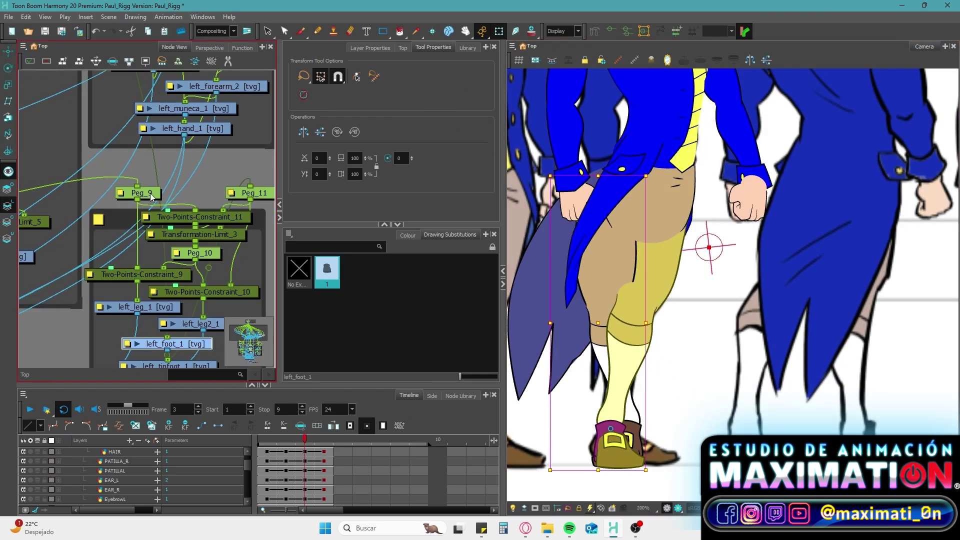
pyautogui.click(647, 256)
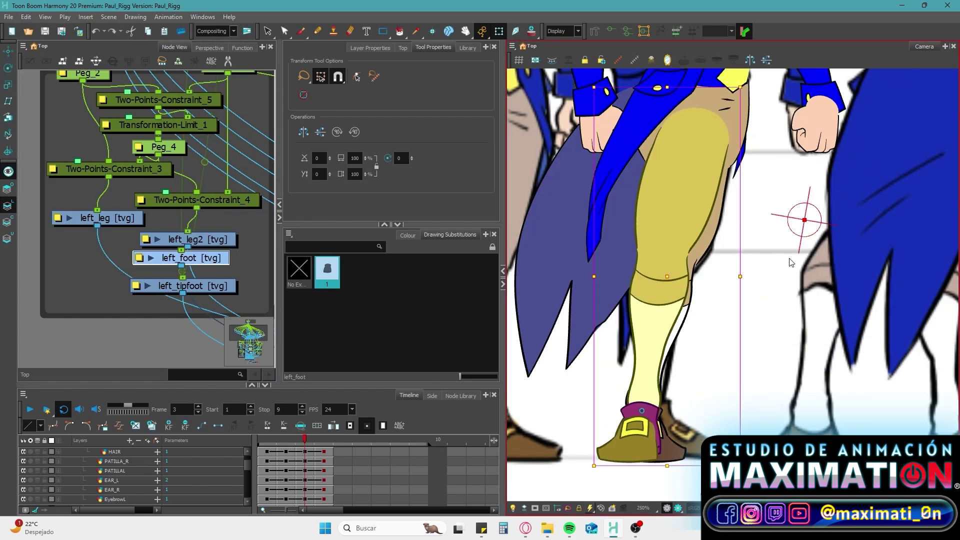
pyautogui.click(786, 299)
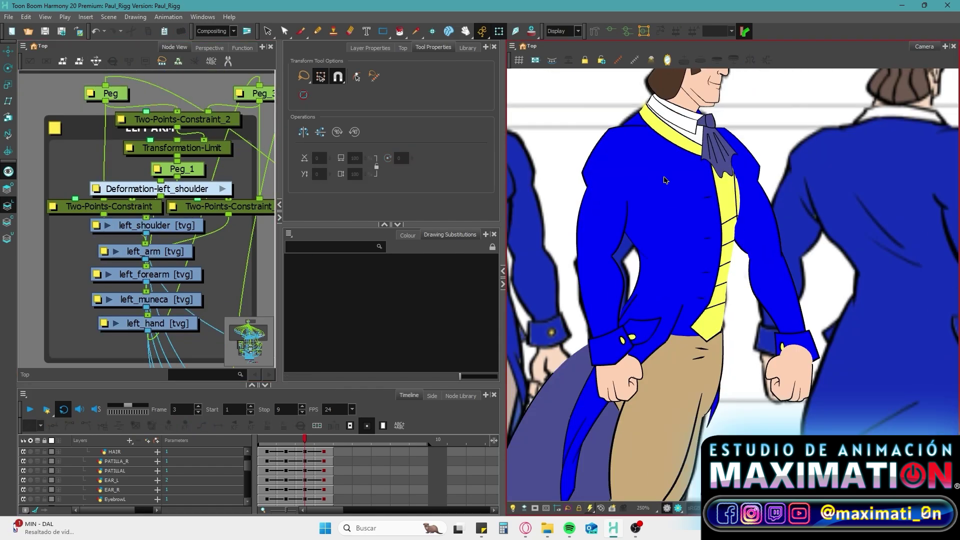
# Inspect the Transformation-Limit_2 settings in the RandomGuy rig's L ARM group and close its properties.
pyautogui.click(665, 180)
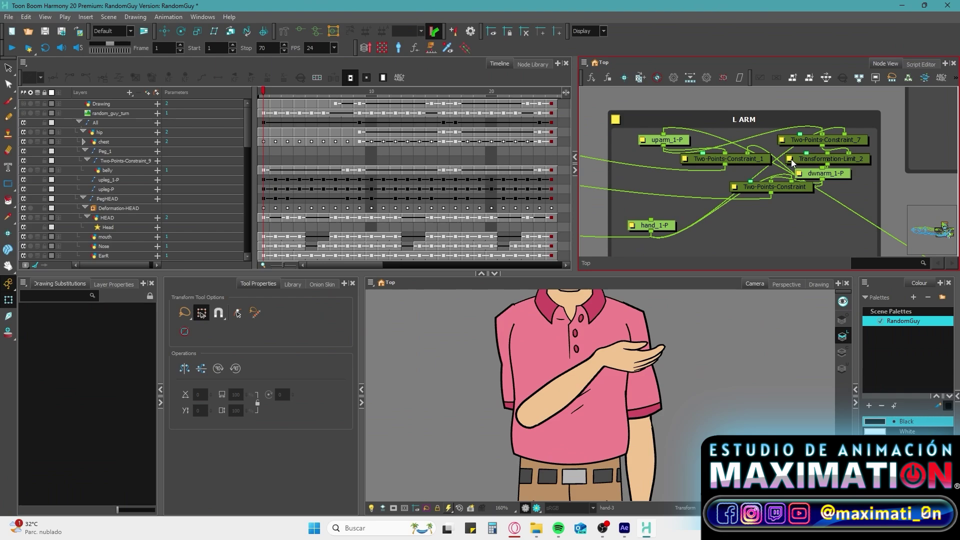
pyautogui.doubleClick(791, 159)
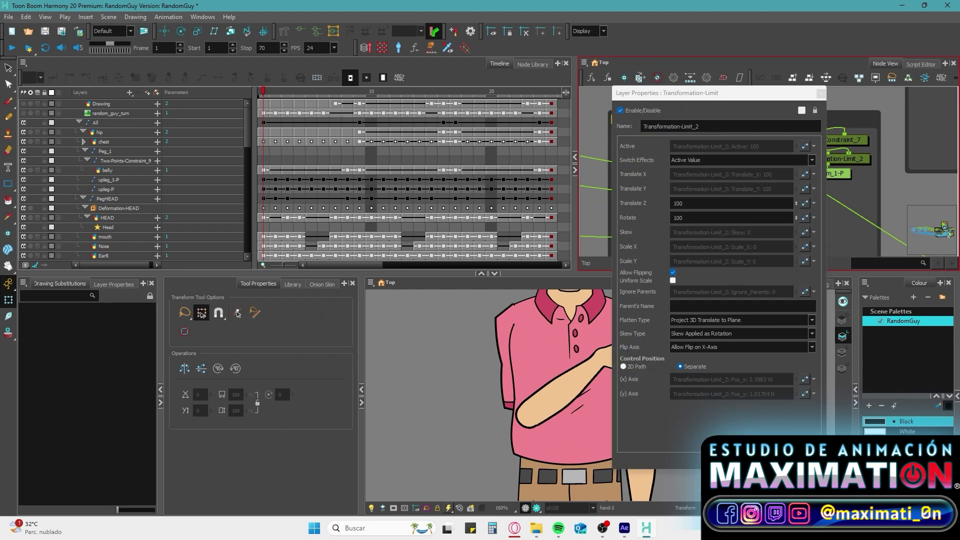
pyautogui.press('Escape')
# Test how RandomGuy's bent arm follows its raised hand by selecting the hand, and clear the selection.
pyautogui.click(633, 351)
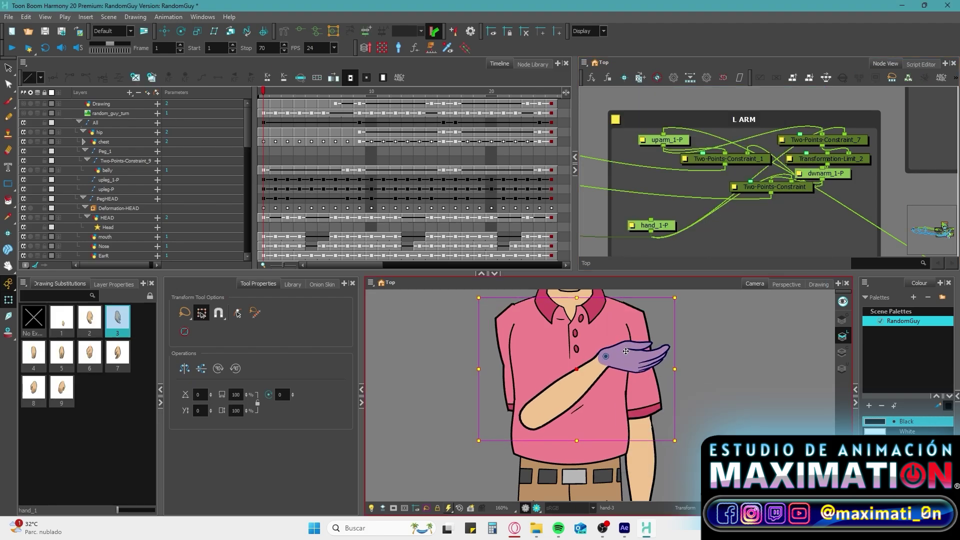
pyautogui.click(514, 364)
pyautogui.click(643, 352)
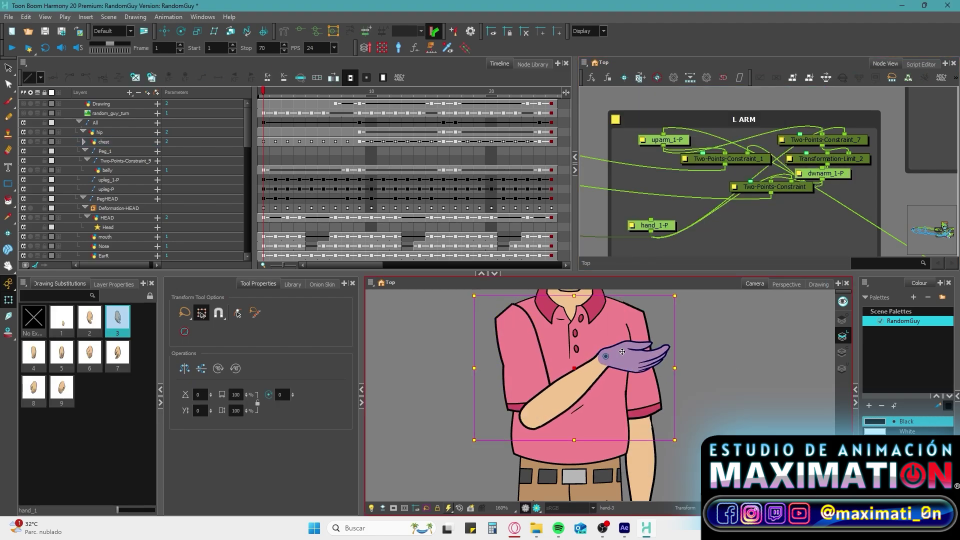
pyautogui.click(718, 349)
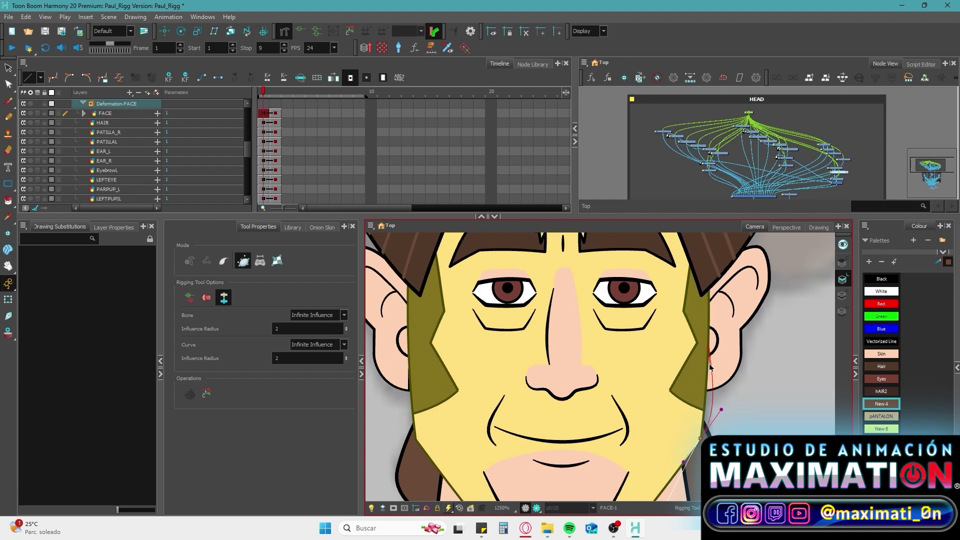
# In Paul_Rigg, isolate the FACE drawing and place curve deformation points around its outline as far as the chin.
pyautogui.scroll(3, 715, 308)
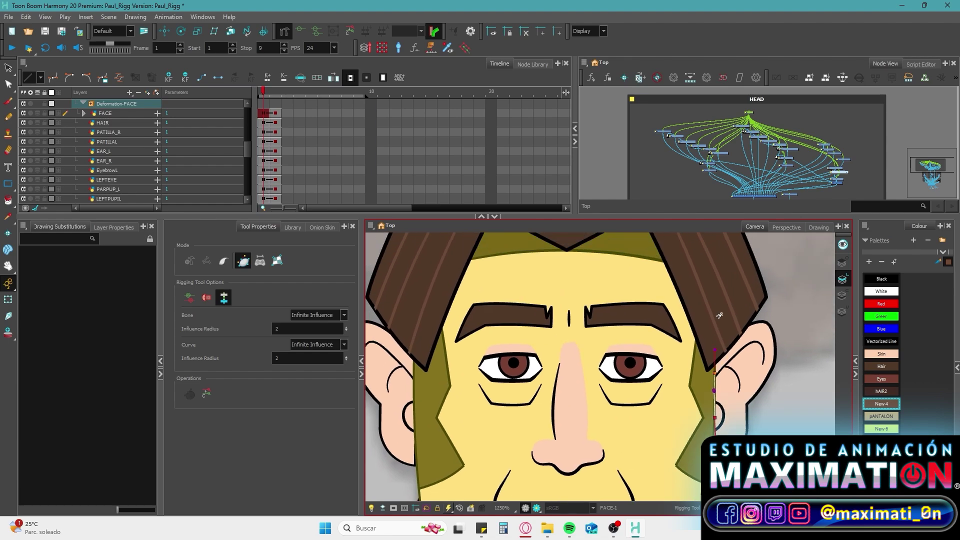
pyautogui.click(30, 113)
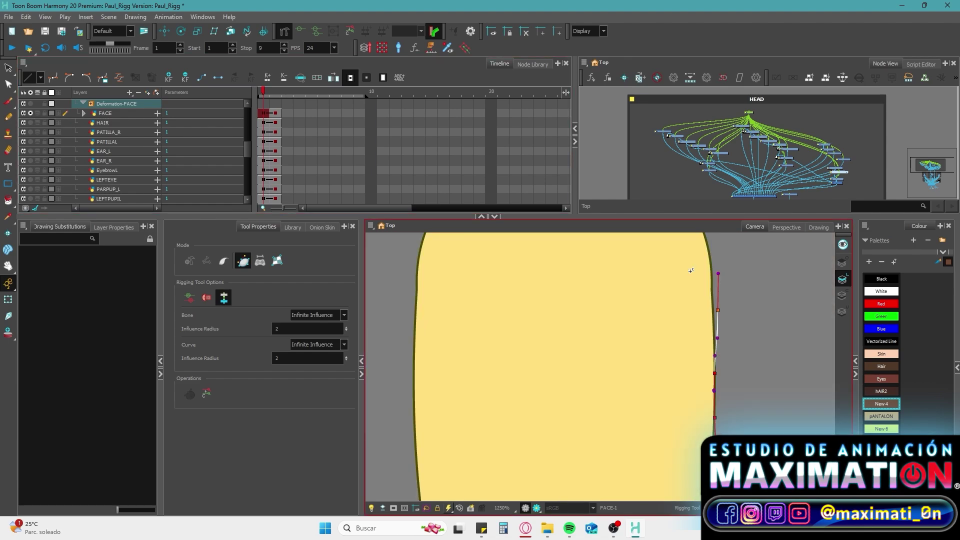
pyautogui.moveTo(629, 399); pyautogui.dragTo(747, 356)
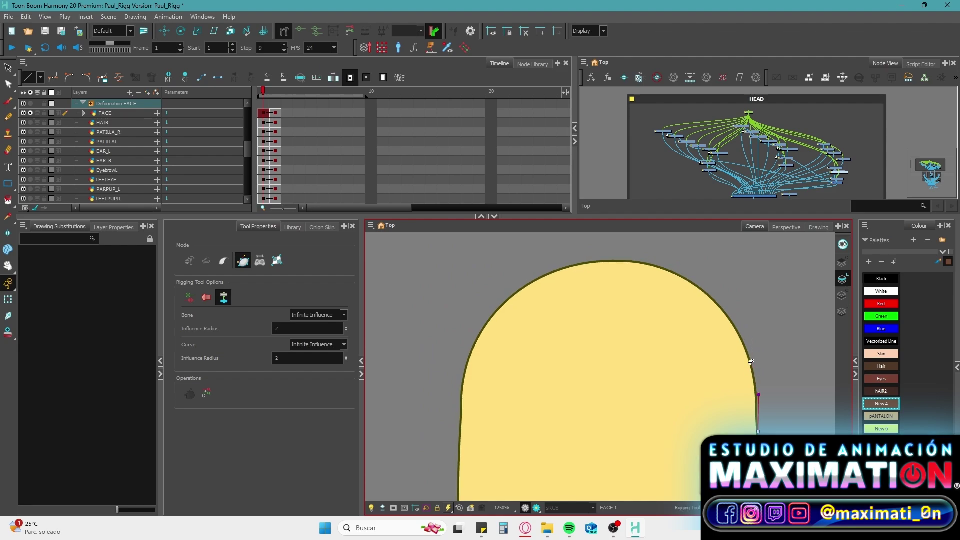
pyautogui.scroll(-5, 461, 360)
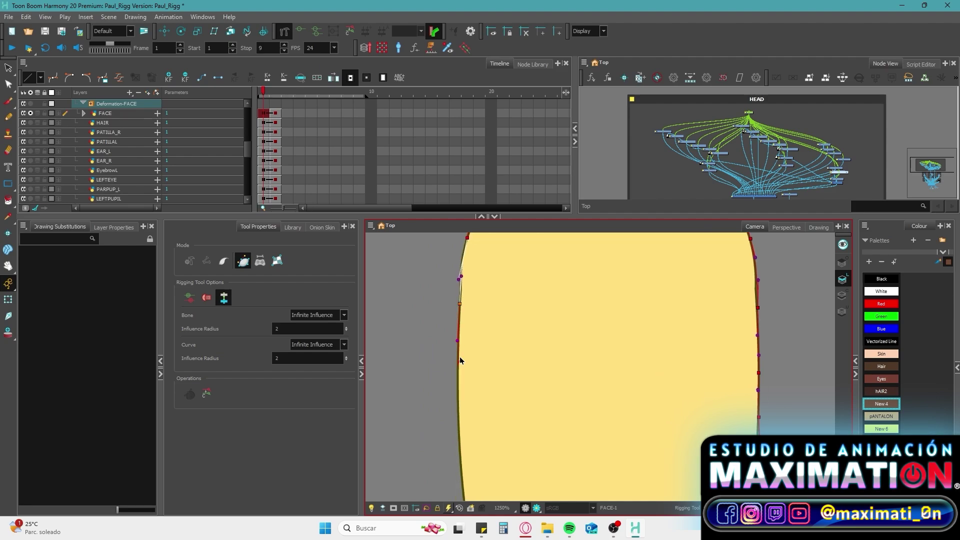
pyautogui.scroll(-5, 500, 410)
pyautogui.click(580, 413)
# Review the resting and deform parameters of the Curve_10 deformer at the chin and close its properties.
pyautogui.doubleClick(602, 403)
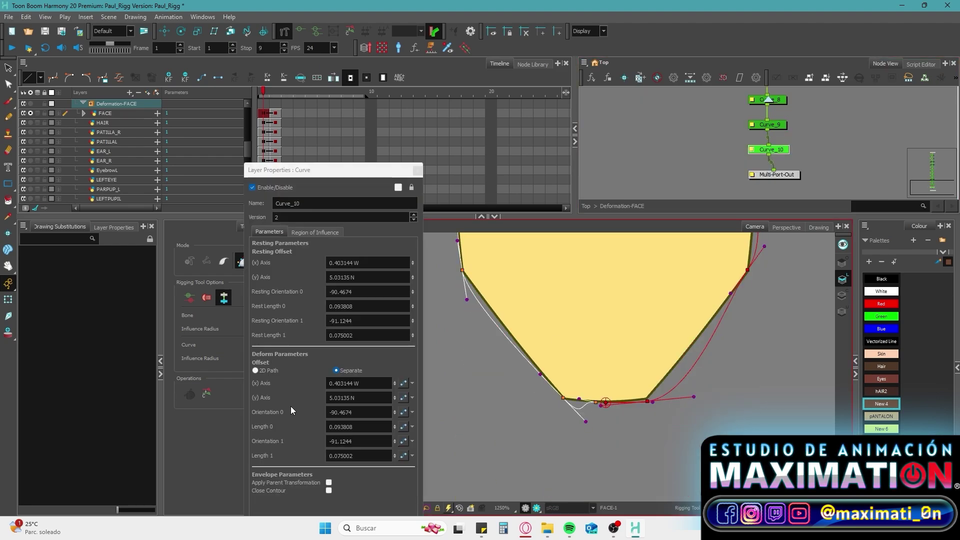
pyautogui.moveTo(329, 177); pyautogui.dragTo(290, 154)
pyautogui.click(375, 147)
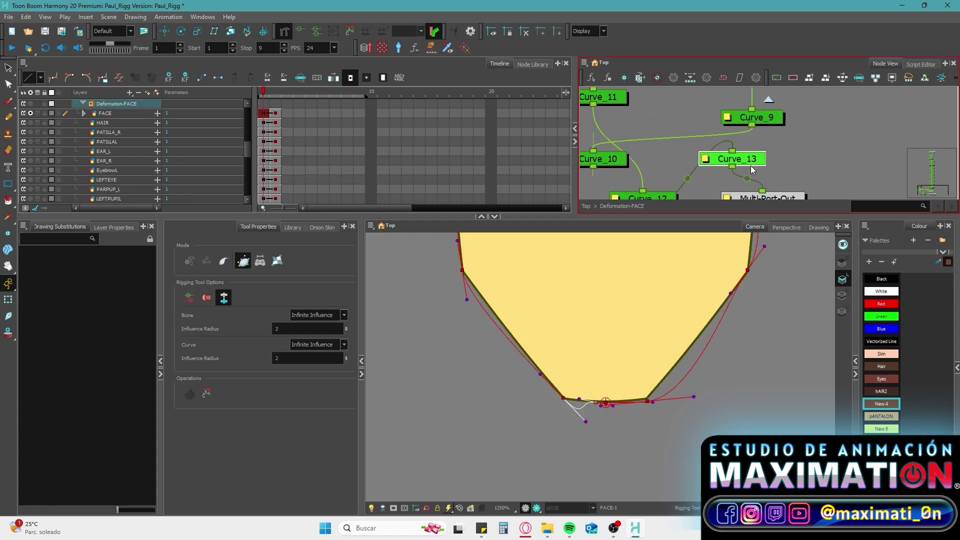
# Adjust the deformation points and handles so the curves follow the chin, jaw, sides and crown of the face.
pyautogui.scroll(3, 596, 433)
pyautogui.scroll(2, 597, 360)
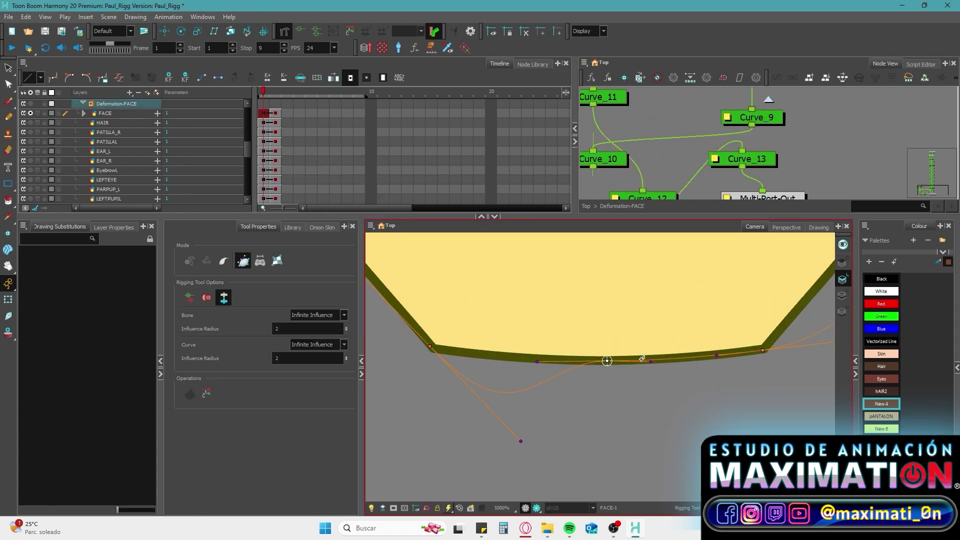
pyautogui.scroll(-3, 582, 455)
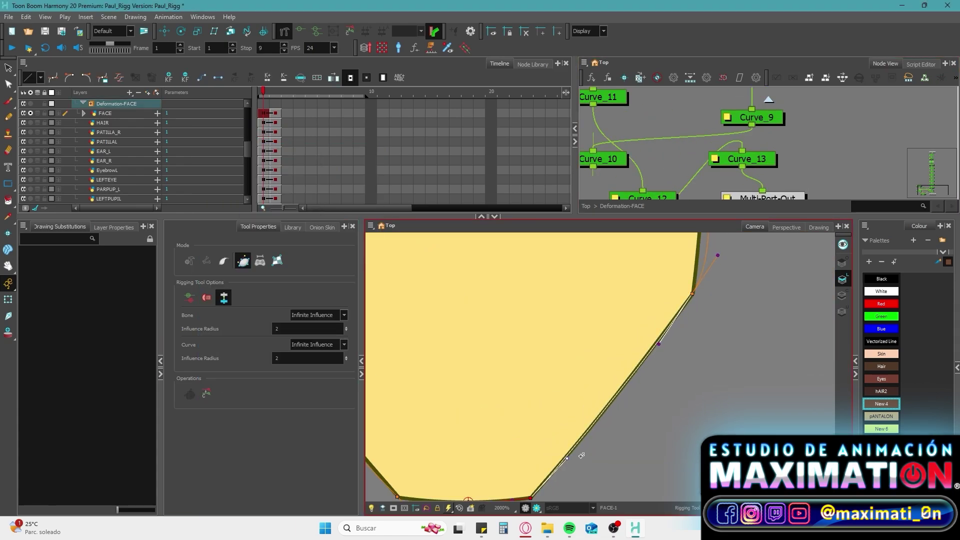
pyautogui.scroll(2, 661, 370)
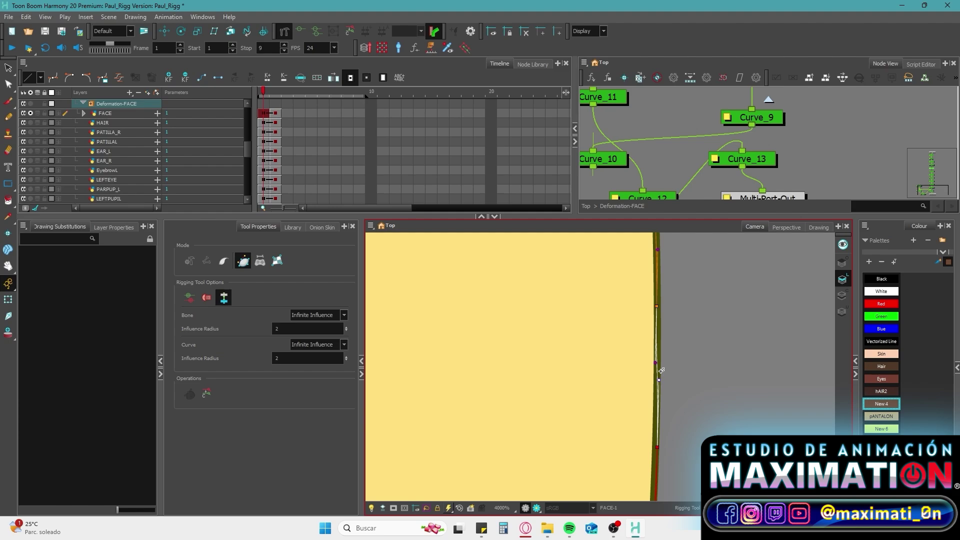
pyautogui.scroll(-4, 682, 318)
pyautogui.scroll(3, 428, 394)
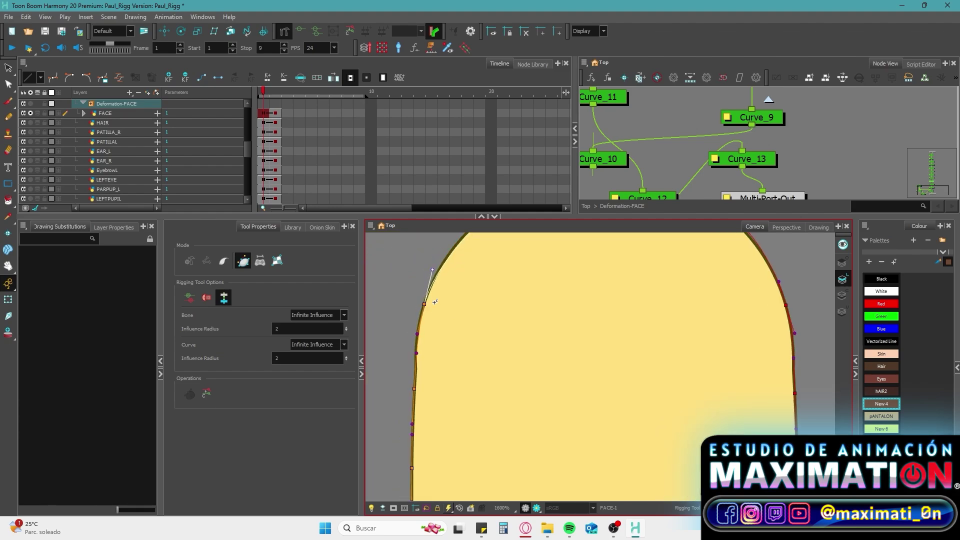
pyautogui.scroll(-5, 574, 313)
# Select the FACE drawing with the Transform tool, and show its contour points with the Contour Editor.
pyautogui.hotkey('shift', 't')
pyautogui.scroll(3, 628, 316)
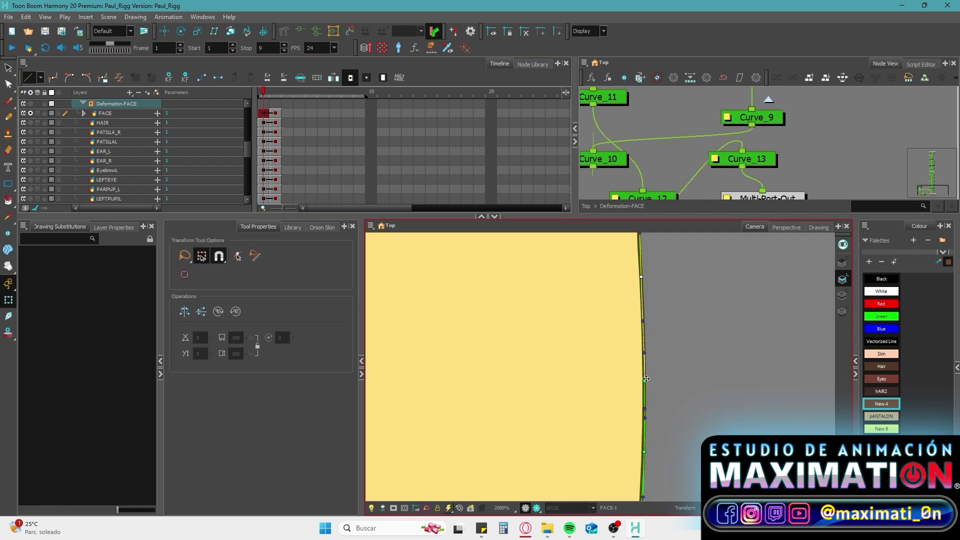
pyautogui.scroll(-3, 628, 316)
pyautogui.click(628, 316)
pyautogui.scroll(1, 572, 336)
pyautogui.scroll(2, 572, 336)
pyautogui.scroll(-5, 572, 337)
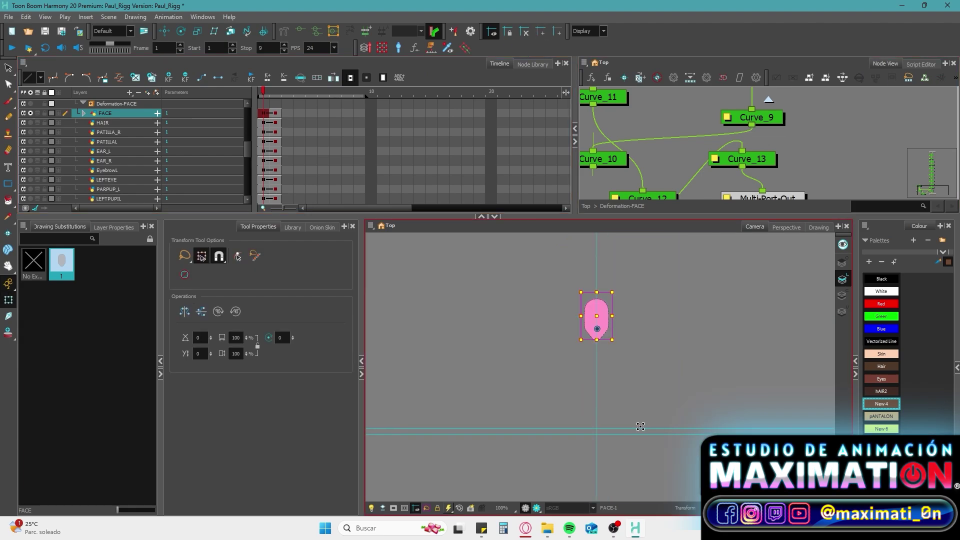
pyautogui.scroll(4, 610, 406)
pyautogui.hotkey('alt', 'q')
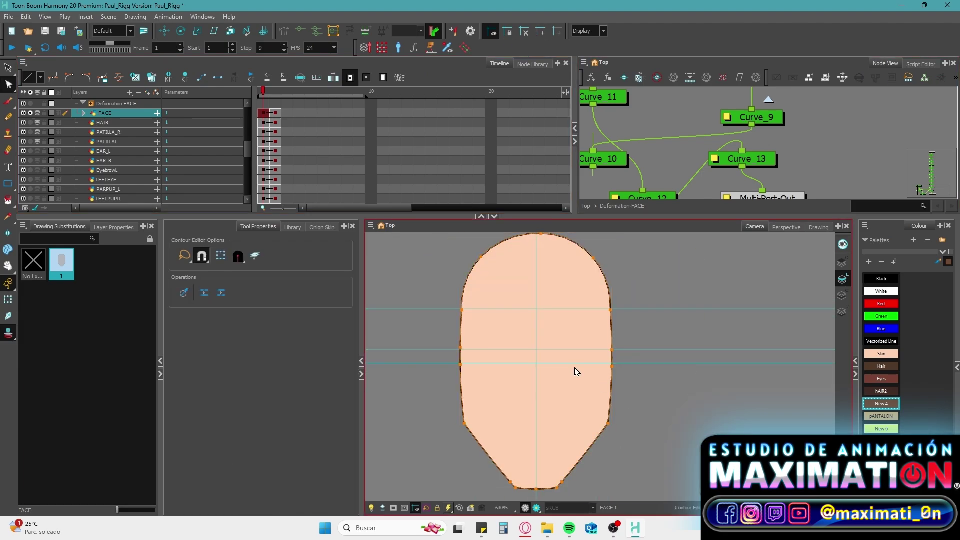
pyautogui.click(626, 376)
# Refine the face's curve deformation points with the Rigging tool so they line up with its side contours.
pyautogui.hotkey('alt', '4')
pyautogui.scroll(5, 628, 380)
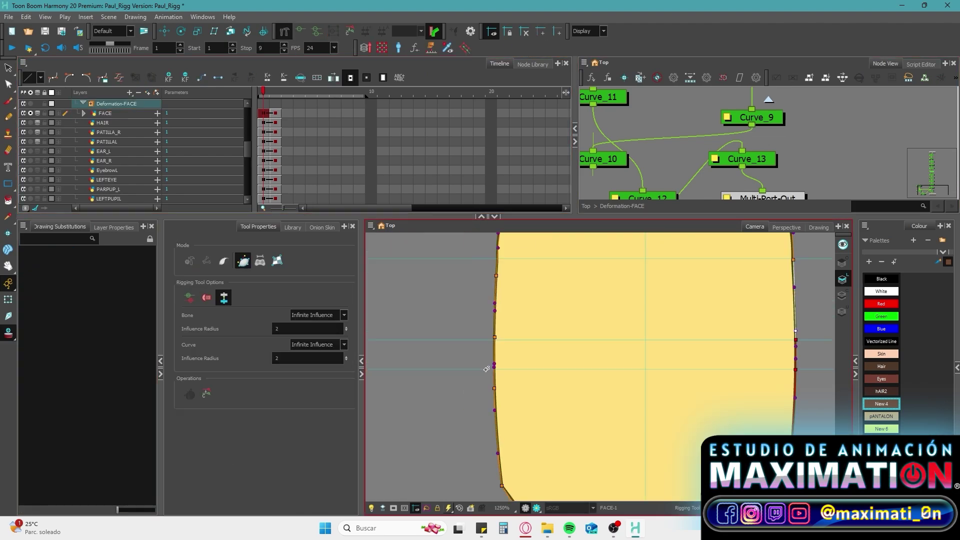
pyautogui.click(520, 387)
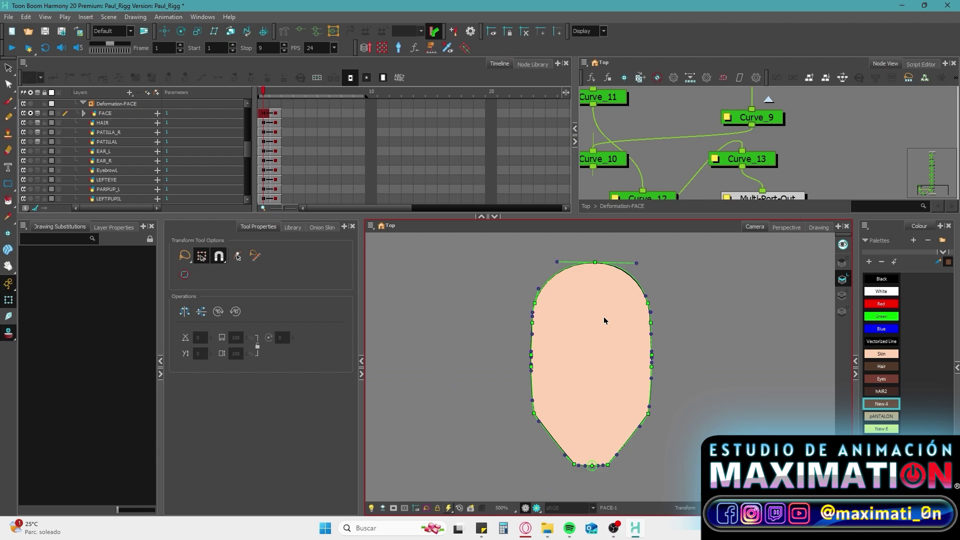
# On frame 2, reshape the FACE deformation to match the head in the turnaround's three-quarter view.
pyautogui.click(605, 317)
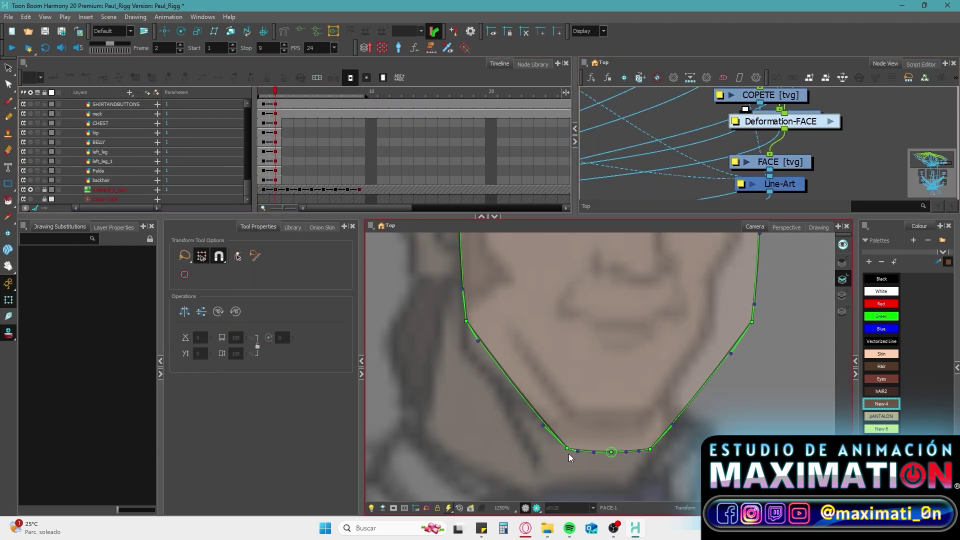
pyautogui.scroll(-4, 568, 454)
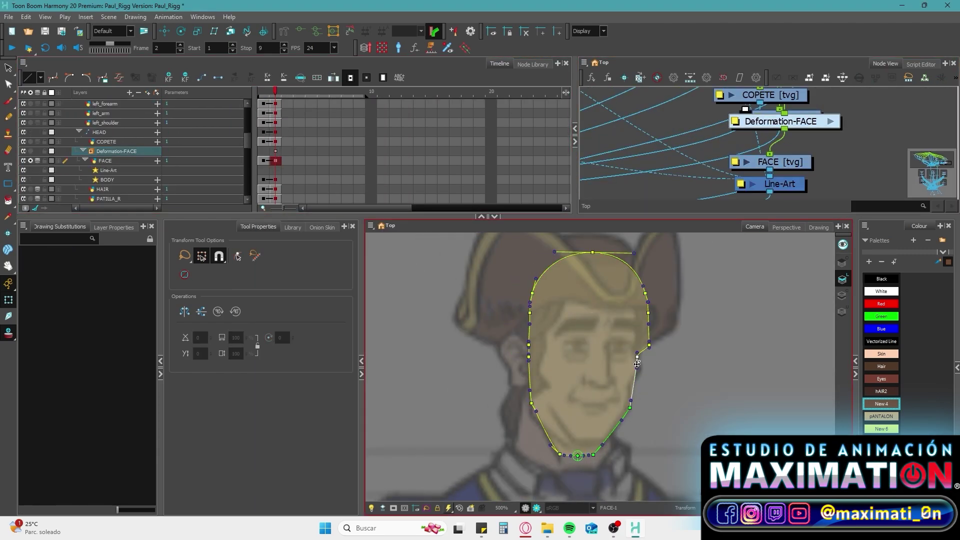
pyautogui.scroll(2, 659, 368)
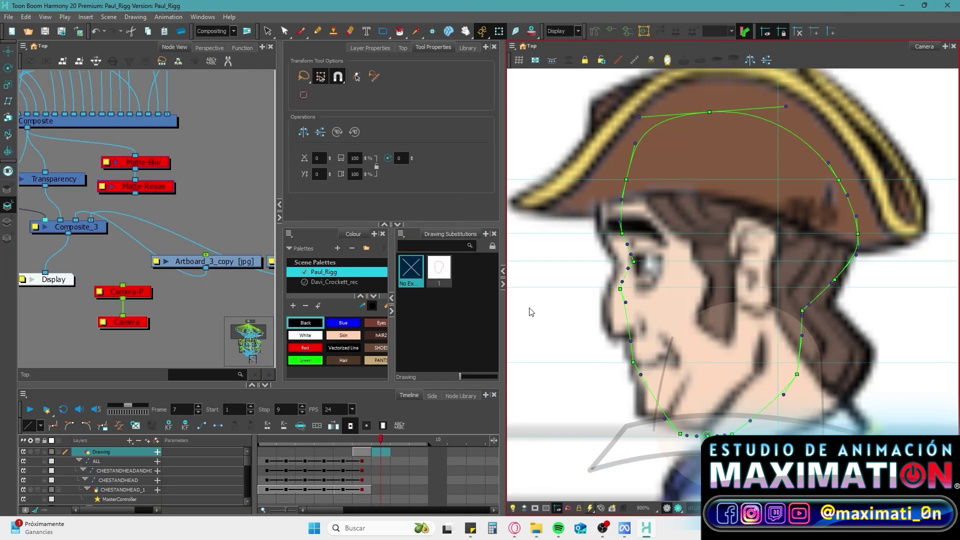
# On frame 7, sketch a red guide around the reference head with the Pencil tool and pick the face deformer's chin point.
pyautogui.hotkey('alt', '/')
pyautogui.moveTo(620, 262); pyautogui.dragTo(614, 275)
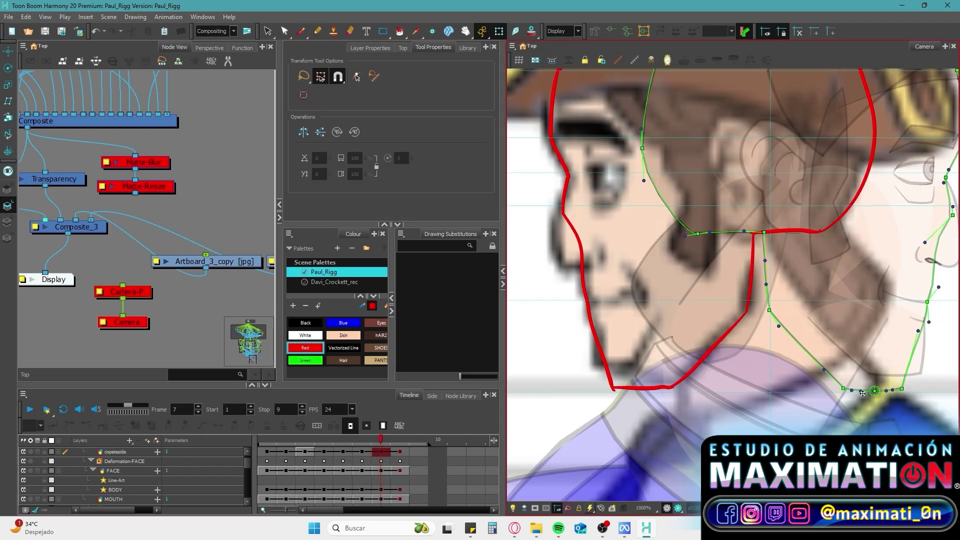
pyautogui.click(876, 391)
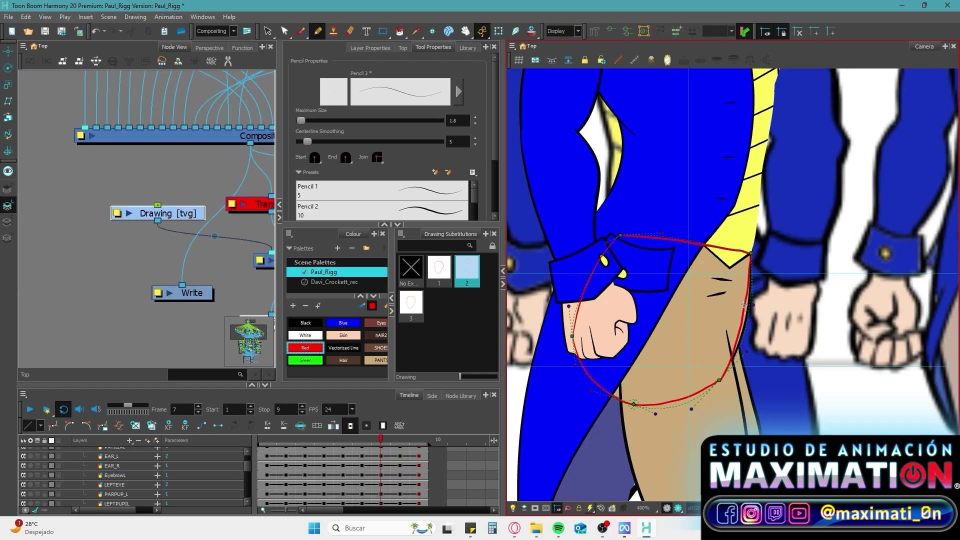
# Return to the Transform tool to work on the hip deformation against the red guide, and go to frame 6.
pyautogui.hotkey('shift', 't')
pyautogui.click(648, 381)
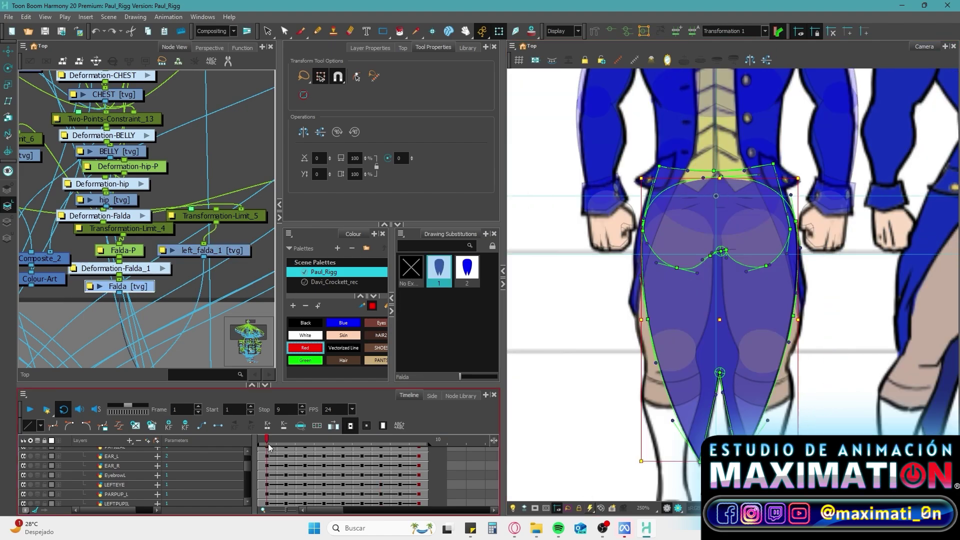
pyautogui.click(366, 447)
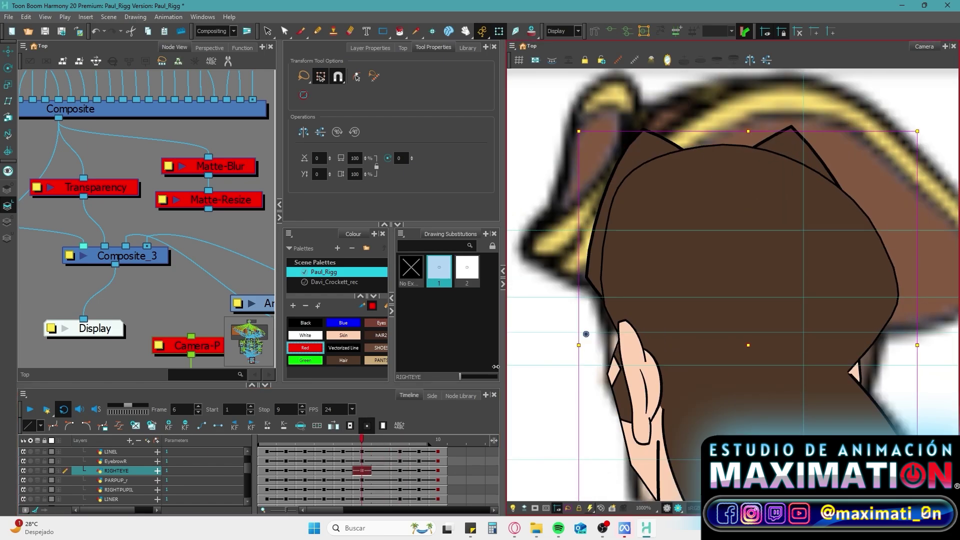
# Compare the right eye and right eyebrow across the head views on frames 8, 7 and 6.
pyautogui.click(396, 440)
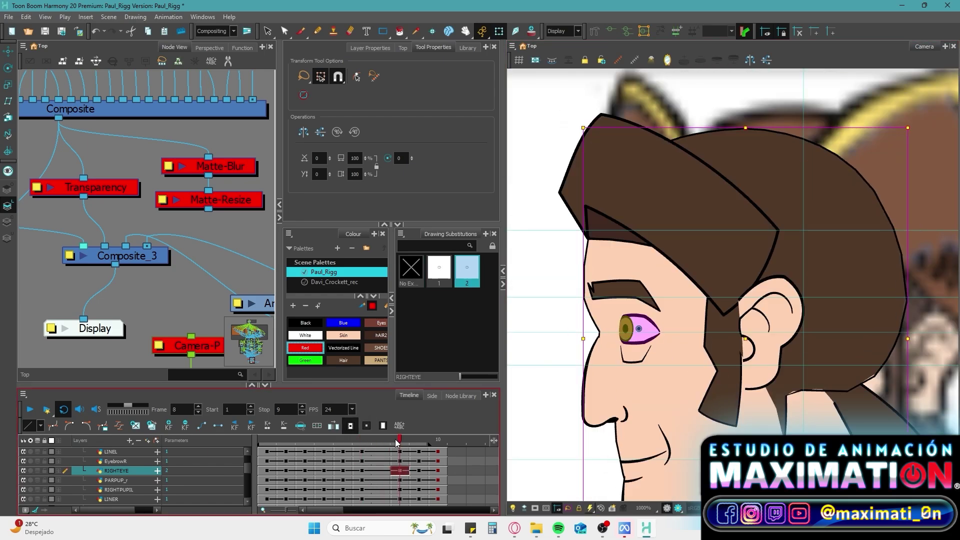
pyautogui.click(622, 304)
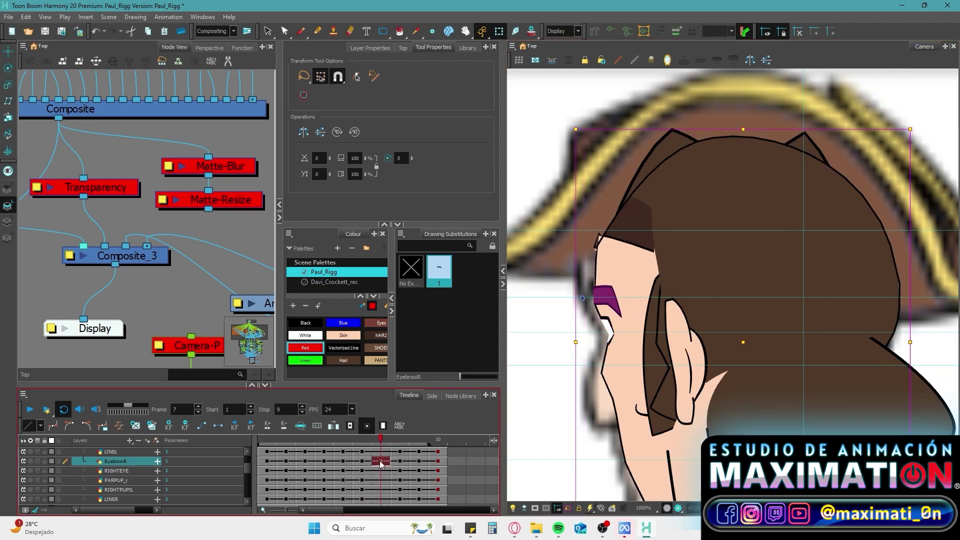
pyautogui.click(367, 425)
pyautogui.click(365, 438)
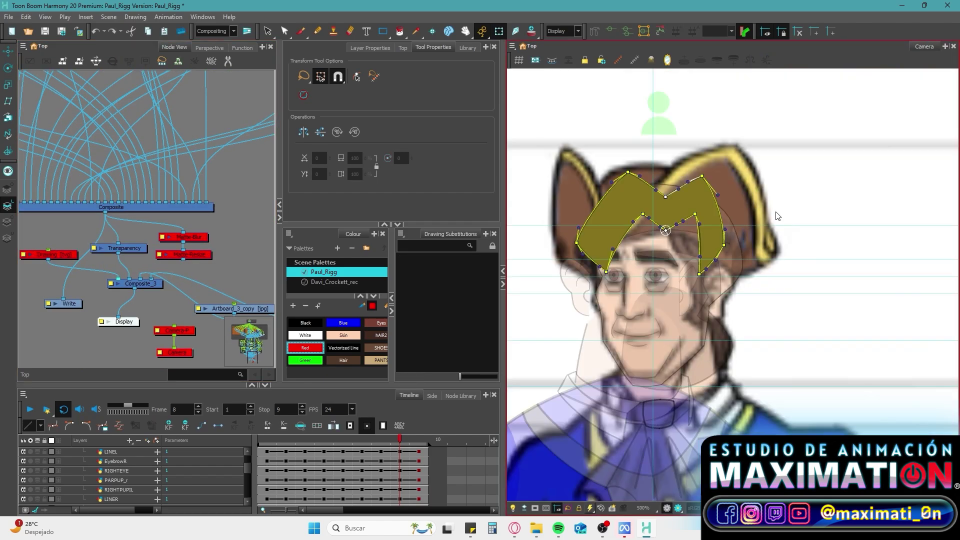
# On frame 22, set the copeteside hair drawing to substitution 2.
pyautogui.click(286, 440)
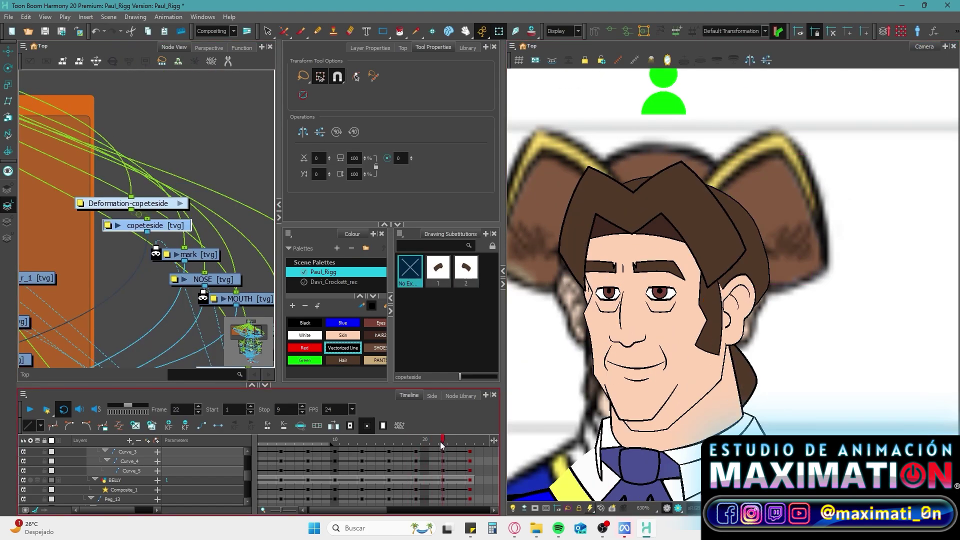
pyautogui.click(469, 273)
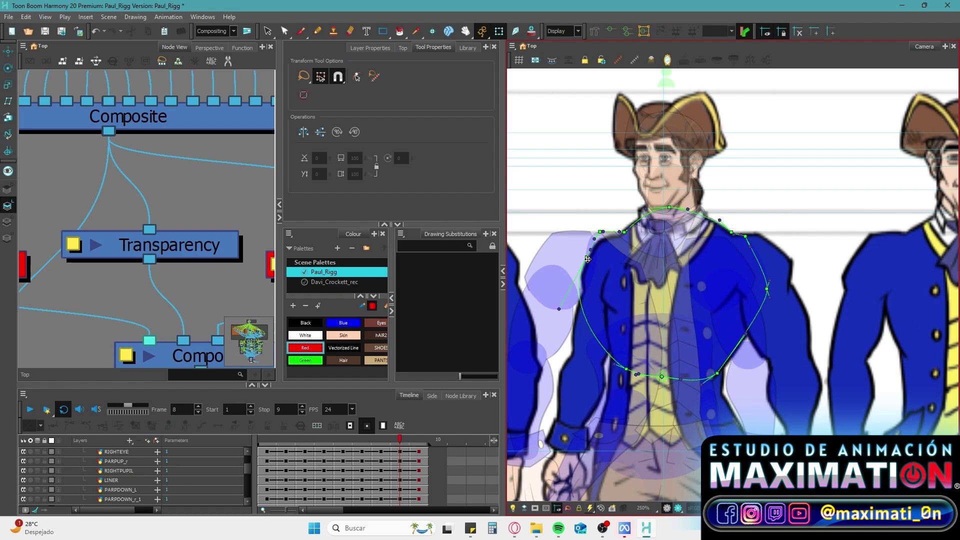
# Leave the Matte-Blur settings and check the full character on frame 9.
pyautogui.scroll(7, 580, 298)
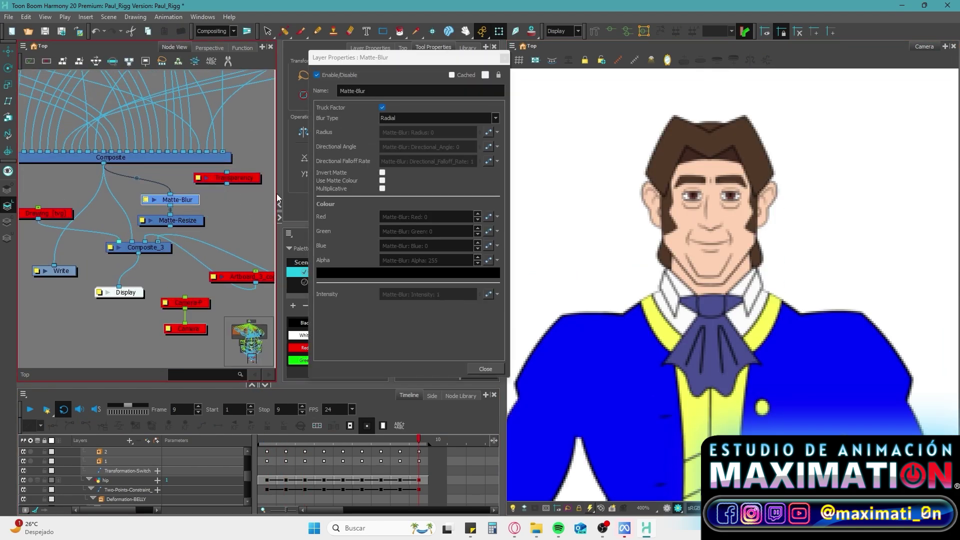
pyautogui.click(226, 213)
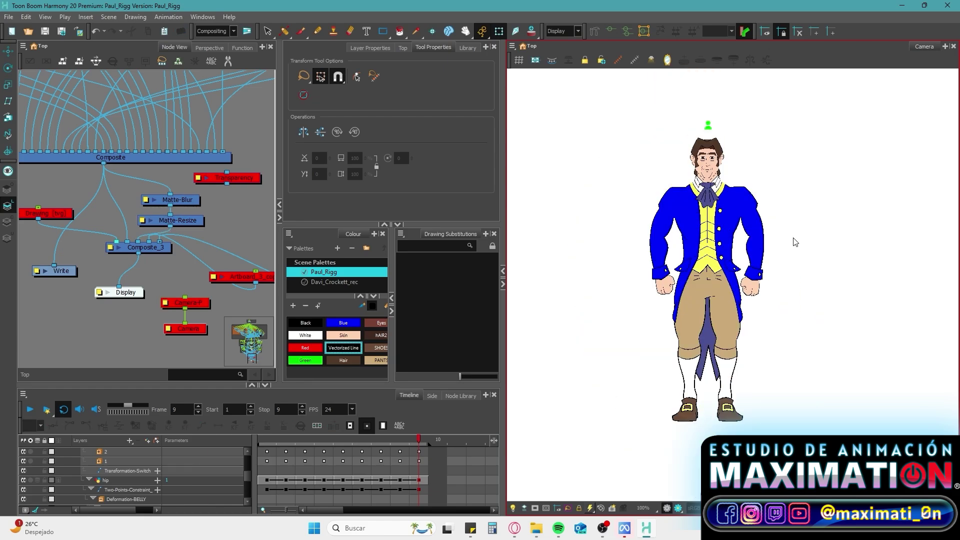
pyautogui.click(419, 447)
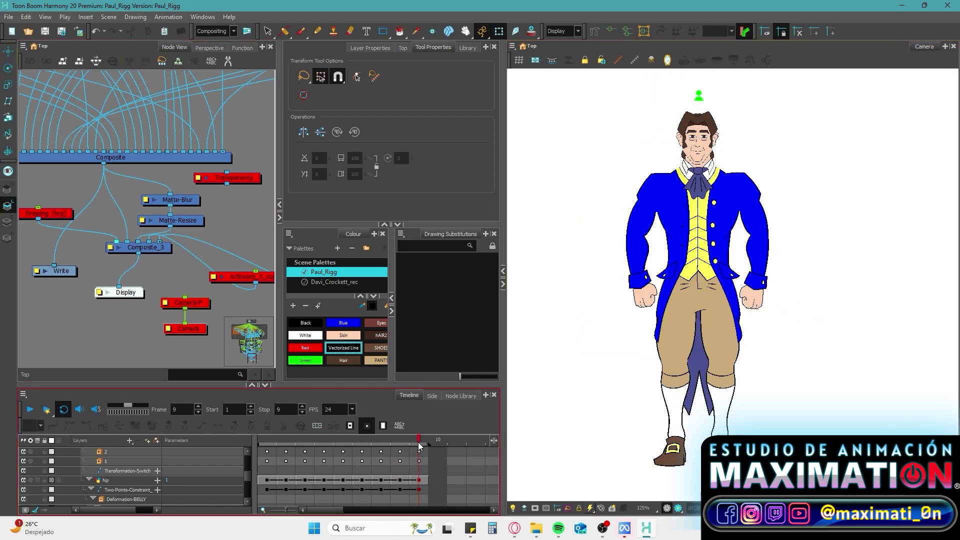
# Play back the character turnaround and check the body rig in the view on frame 5.
pyautogui.click(31, 411)
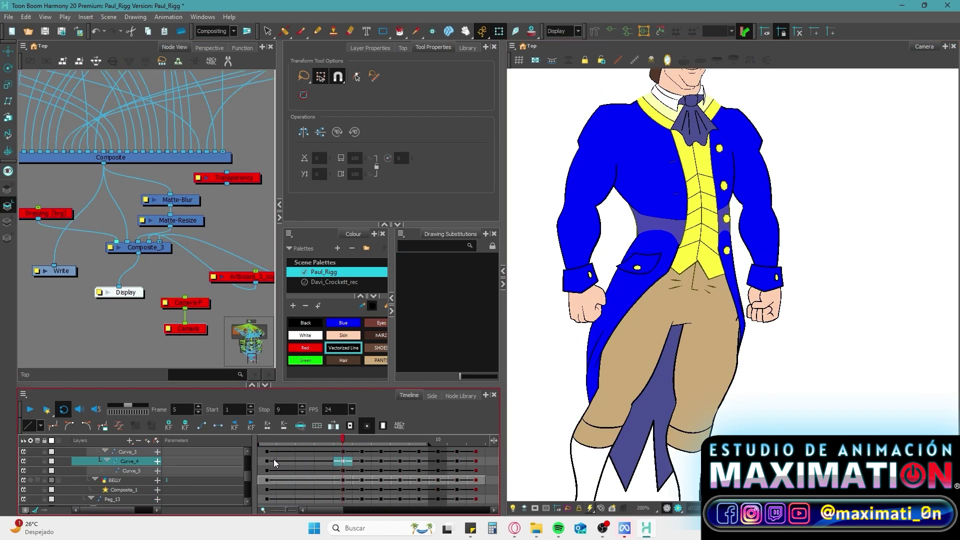
pyautogui.click(731, 360)
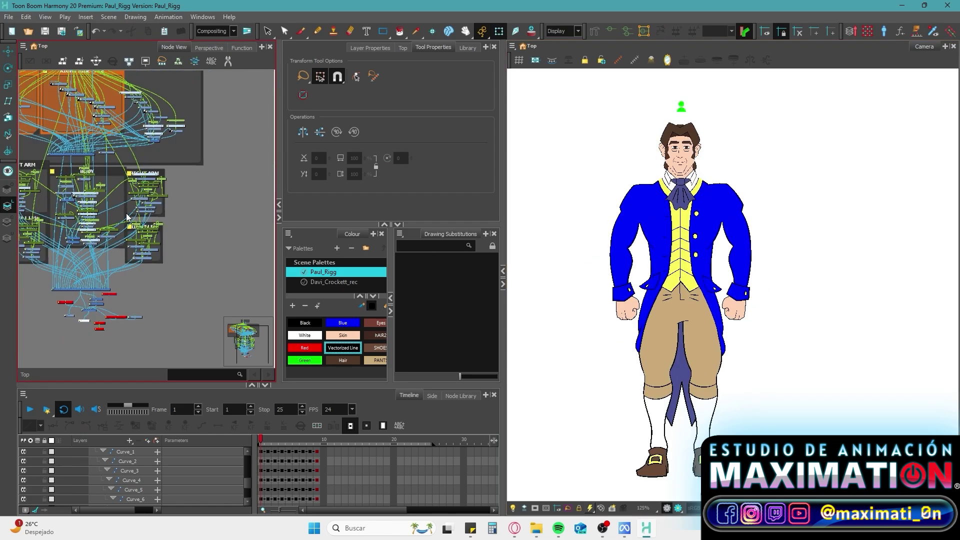
# Create a master controller slider from all rig nodes over frames 1 to 9, saving its poses as BODY.
pyautogui.scroll(-5, 126, 213)
pyautogui.hotkey('ctrl', 'a')
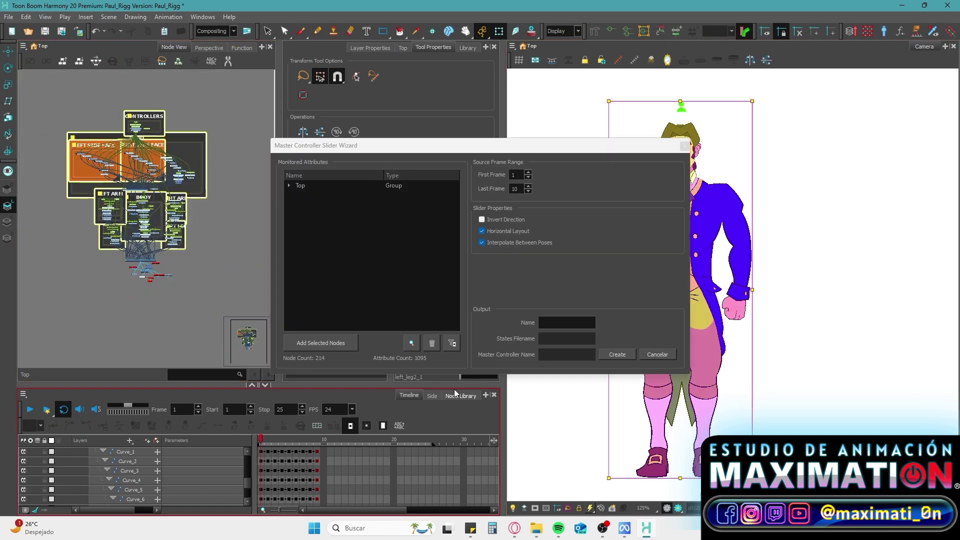
pyautogui.write('9')
pyautogui.click(465, 265)
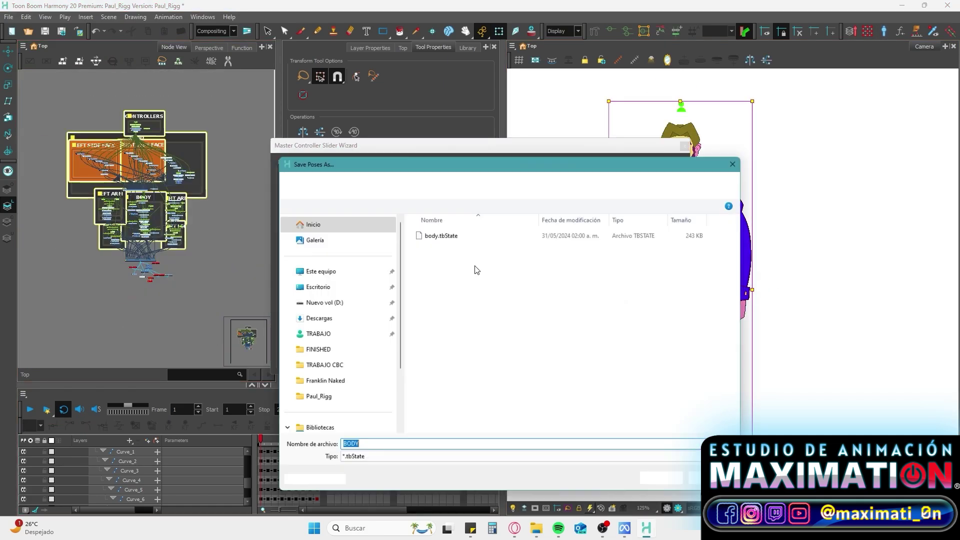
pyautogui.press('Return')
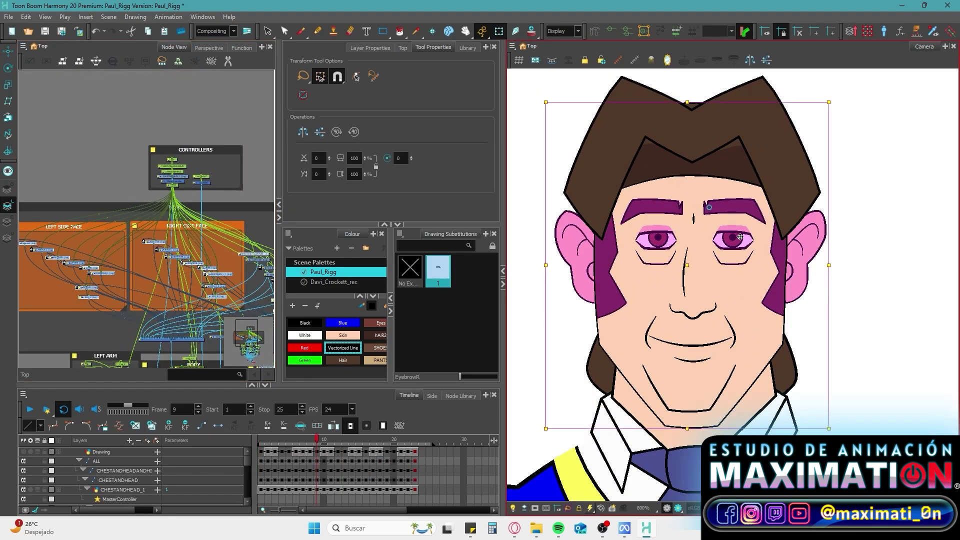
# On frame 9, adjust the eyes and facial features of the front head view into the upward-looking pose.
pyautogui.click(714, 345)
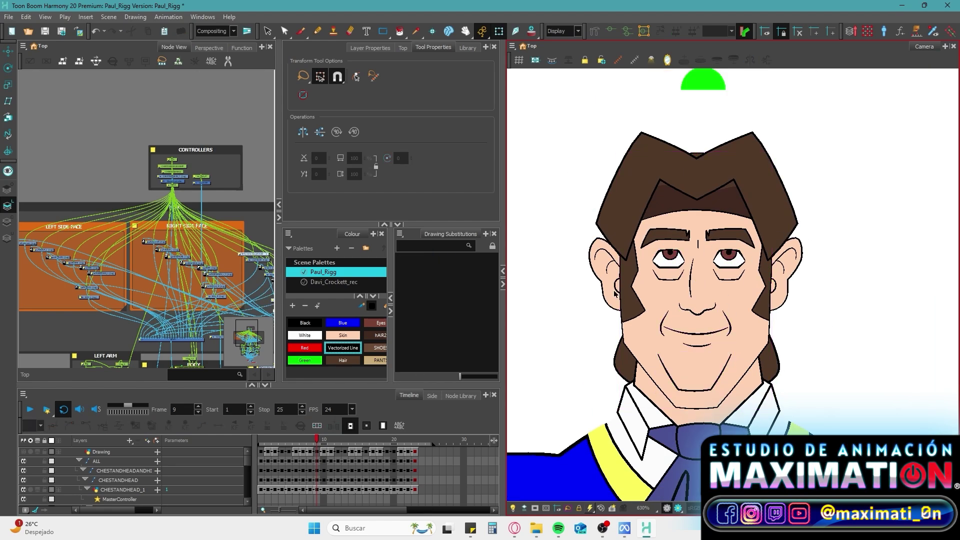
pyautogui.scroll(-2, 745, 345)
pyautogui.click(734, 212)
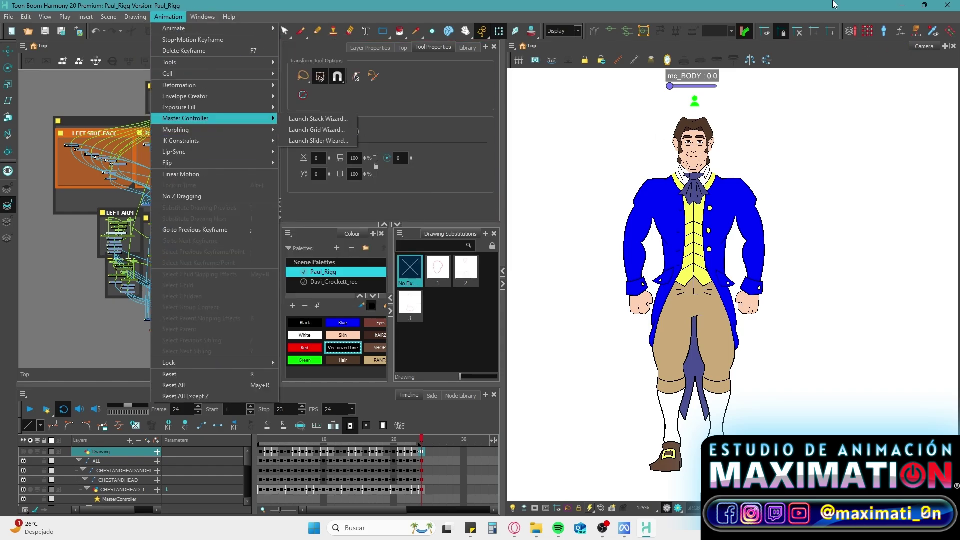
# Preview the head poses on the grid points of the Master Controller Stack Wizard and check the head frames in the timeline.
pyautogui.click(311, 133)
pyautogui.moveTo(458, 41); pyautogui.dragTo(323, 69)
pyautogui.click(512, 196)
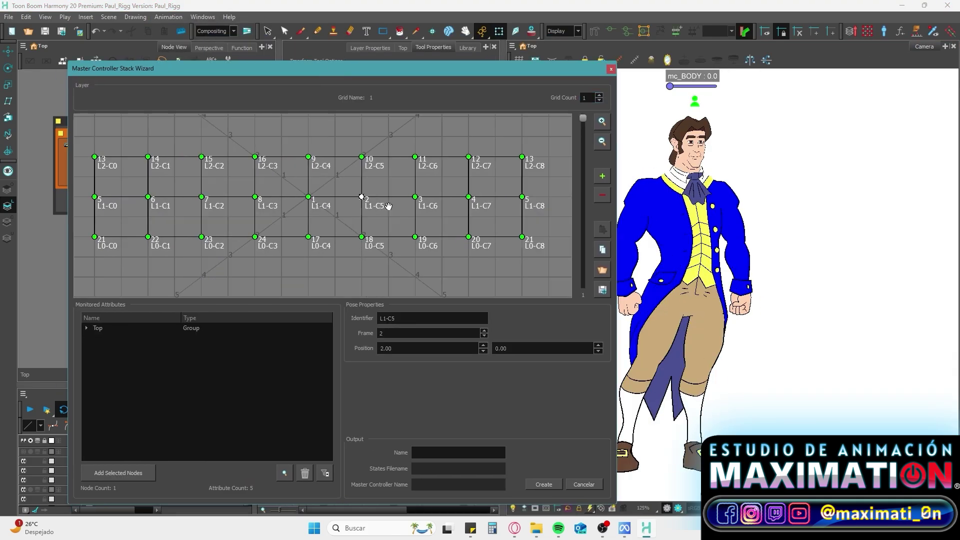
pyautogui.scroll(3, 441, 204)
pyautogui.moveTo(199, 190); pyautogui.dragTo(413, 201)
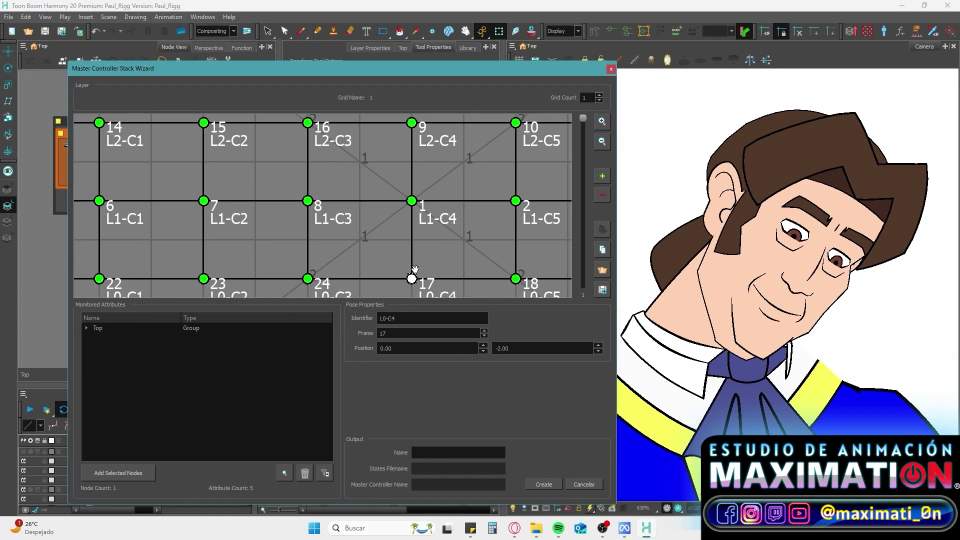
pyautogui.scroll(-3, 413, 275)
pyautogui.moveTo(320, 69); pyautogui.dragTo(361, 448)
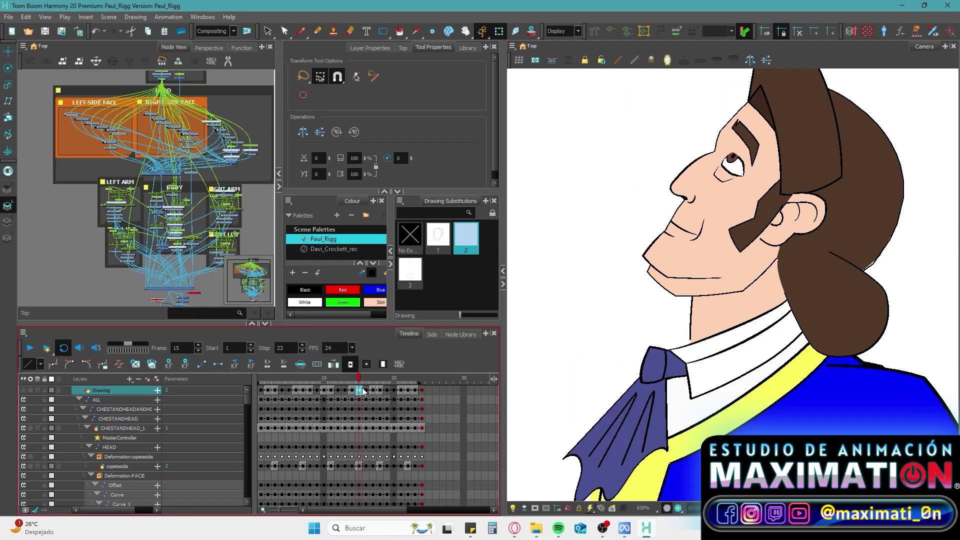
pyautogui.click(310, 379)
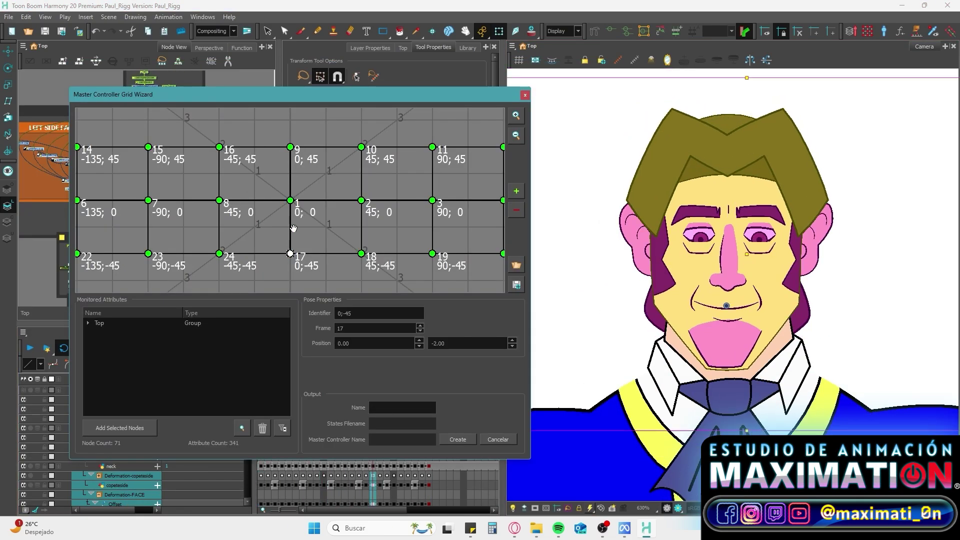
# Check the pose grid in the Master Controller Grid Wizard and create the head's grid controller with the name HEAD.
pyautogui.scroll(-1, 294, 228)
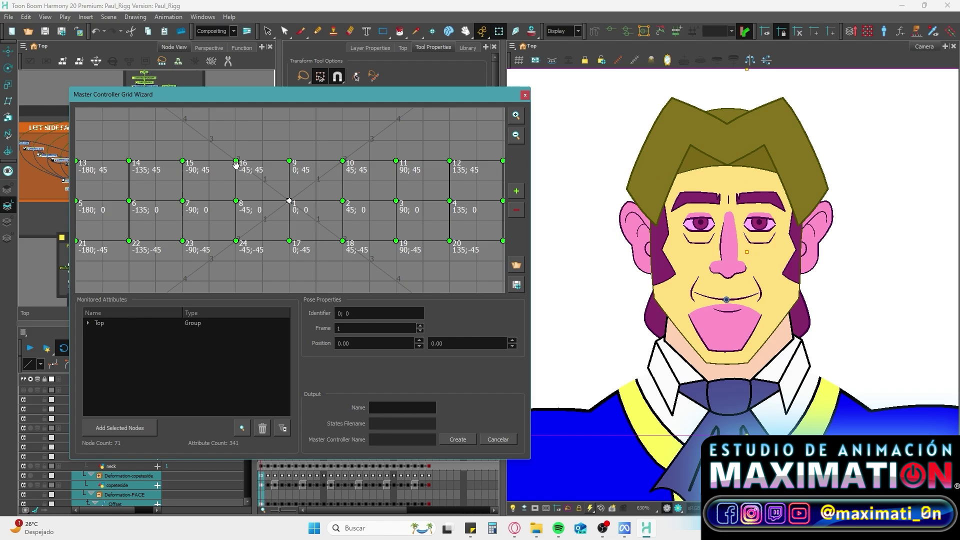
pyautogui.click(368, 201)
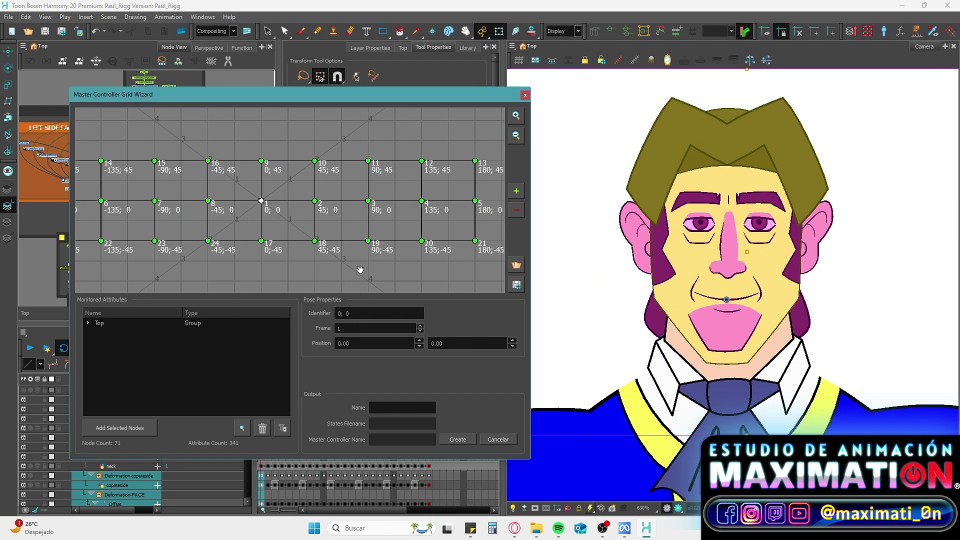
pyautogui.click(393, 410)
pyautogui.write('HEAD')
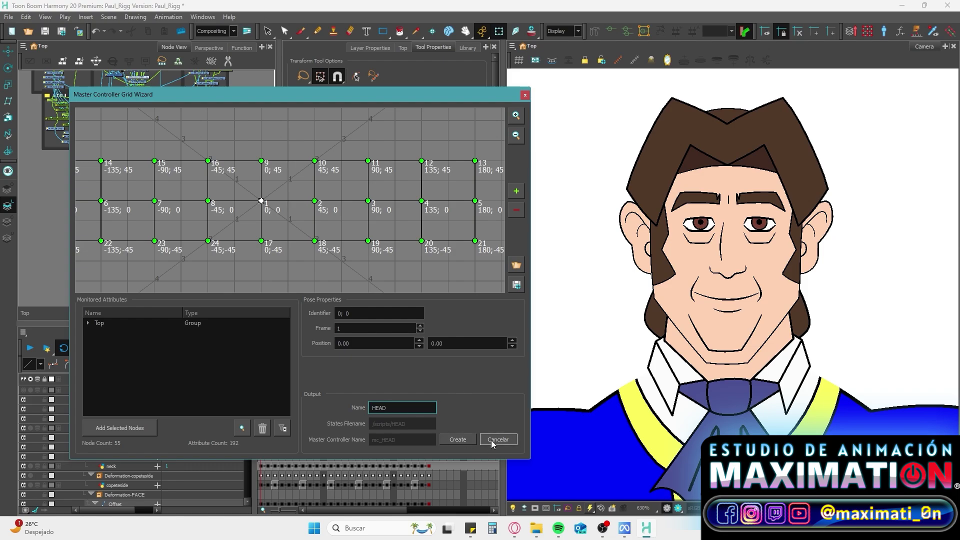
pyautogui.click(458, 439)
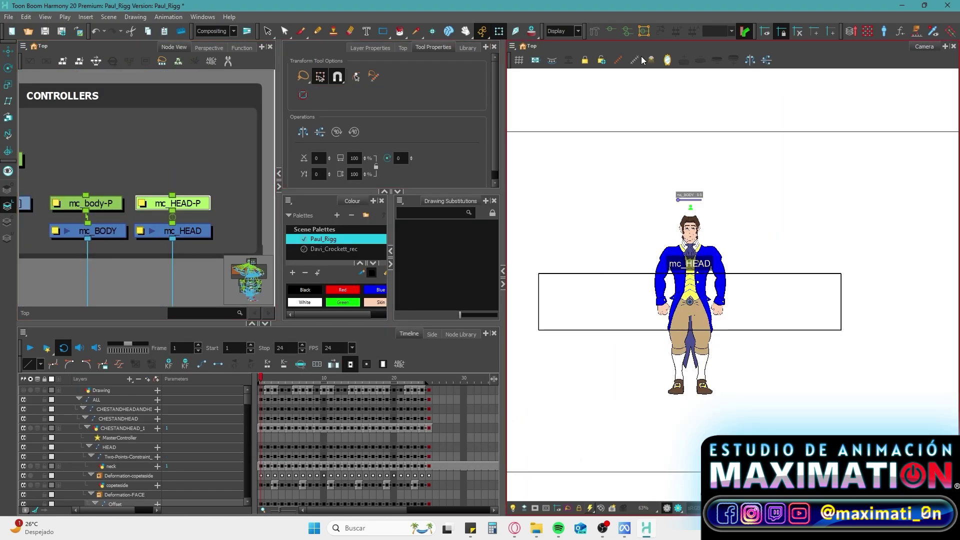
# Place the reduced mc_HEAD grid above the mc_BODY slider and test the head poses with its handle.
pyautogui.scroll(5, 687, 202)
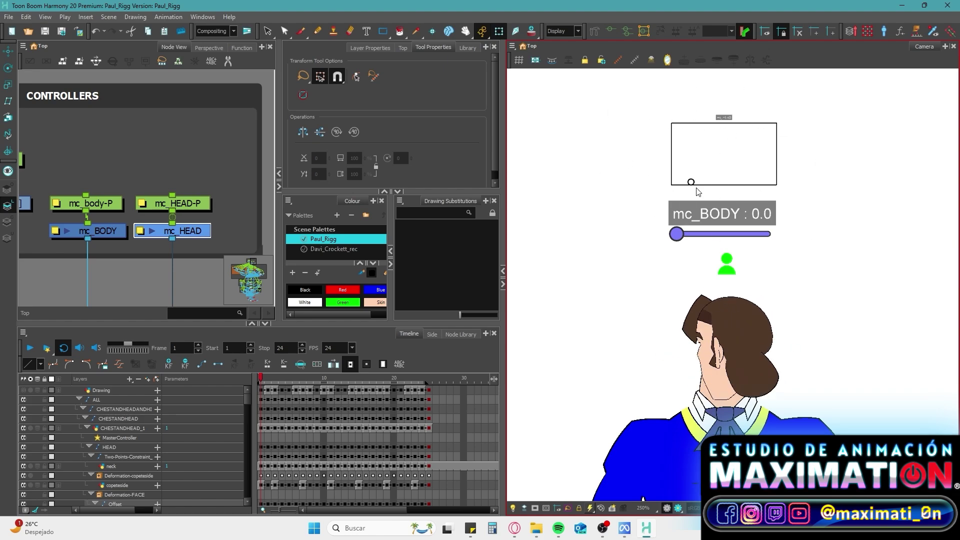
pyautogui.scroll(1, 698, 192)
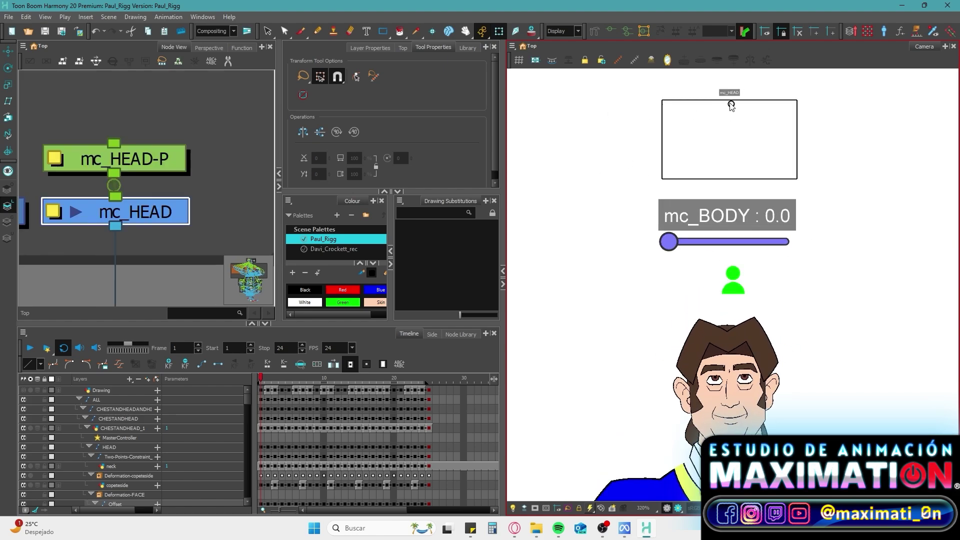